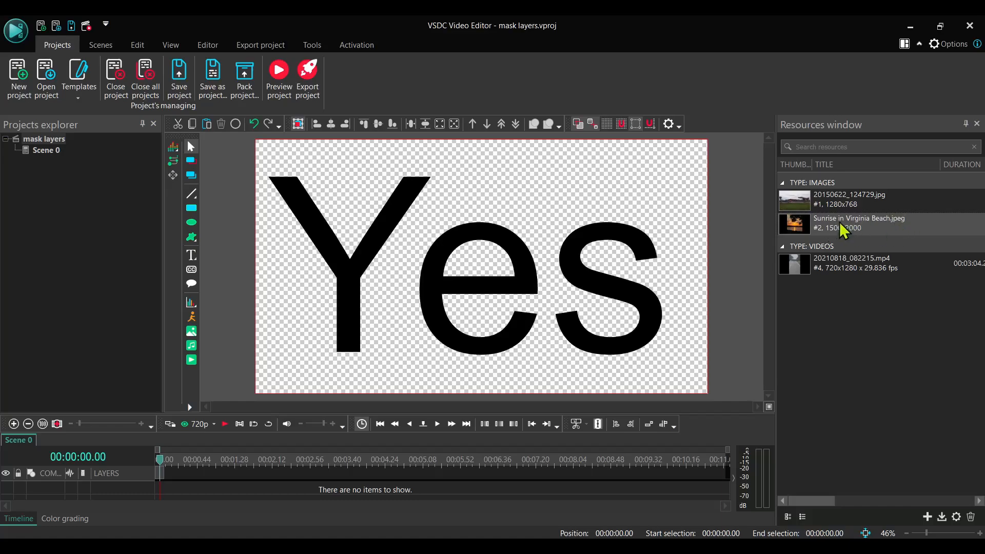
# Step: Add the Sunrise in Virginia Beach image to the scene and stretch it to fill the whole frame
pyautogui.doubleClick(807, 232)
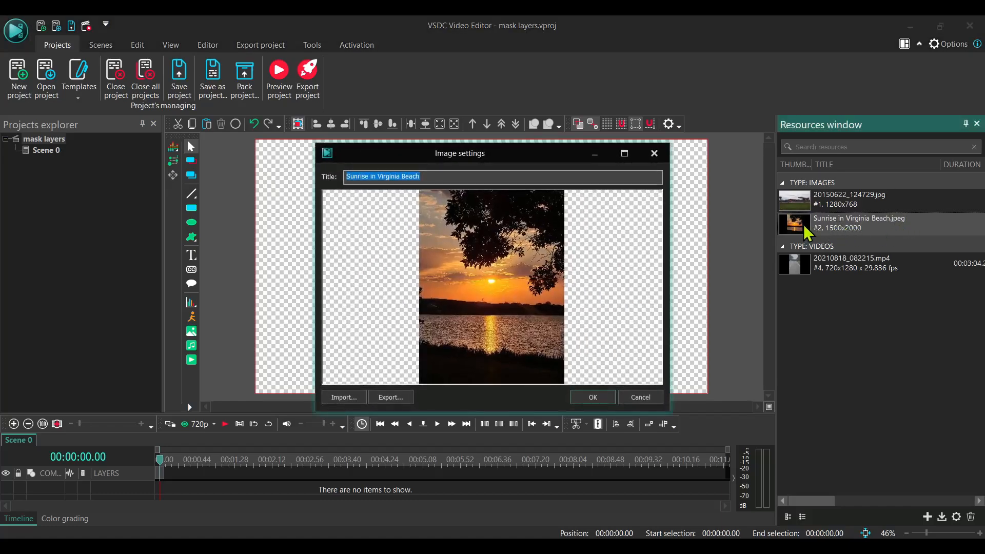
pyautogui.click(656, 156)
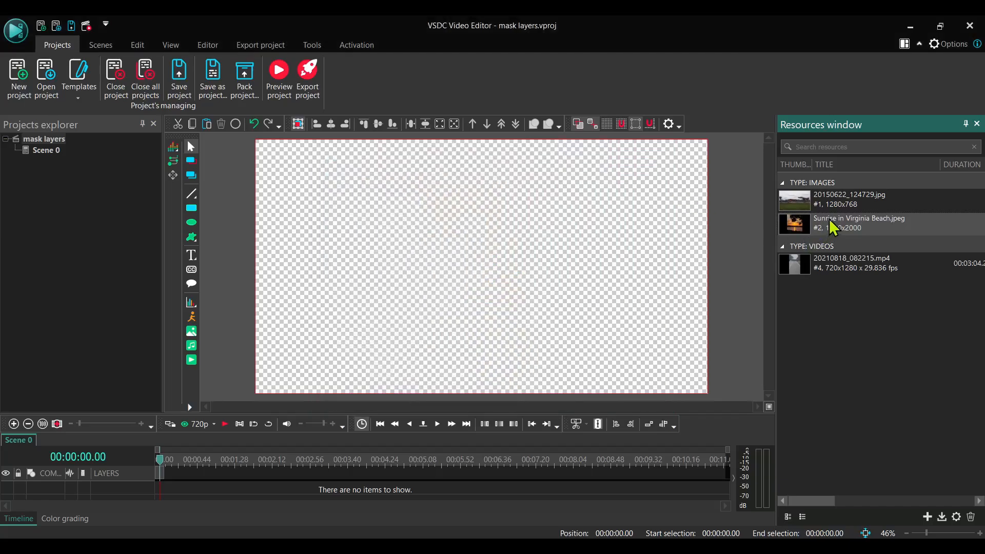
pyautogui.moveTo(832, 226); pyautogui.dragTo(444, 297)
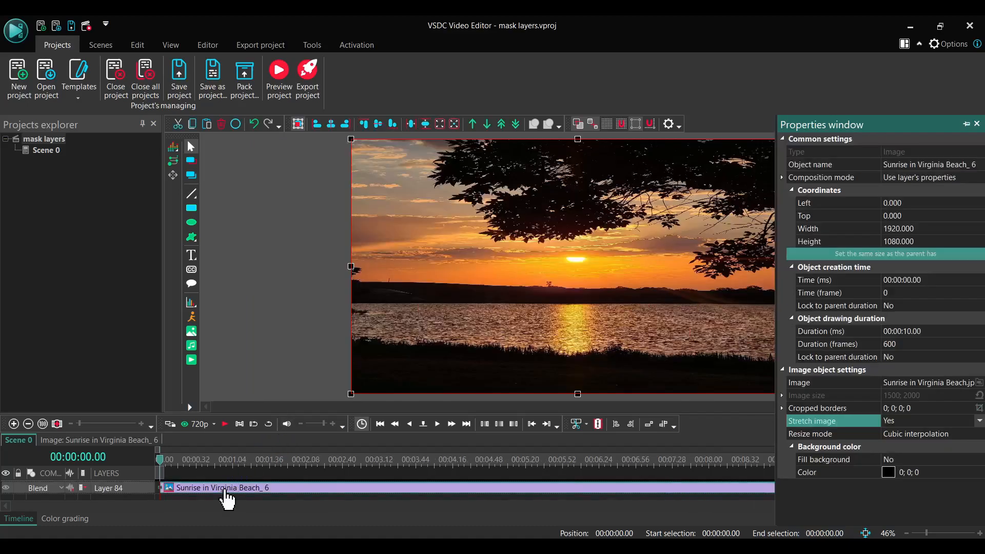
pyautogui.moveTo(227, 497)
pyautogui.click(965, 123)
pyautogui.moveTo(978, 133)
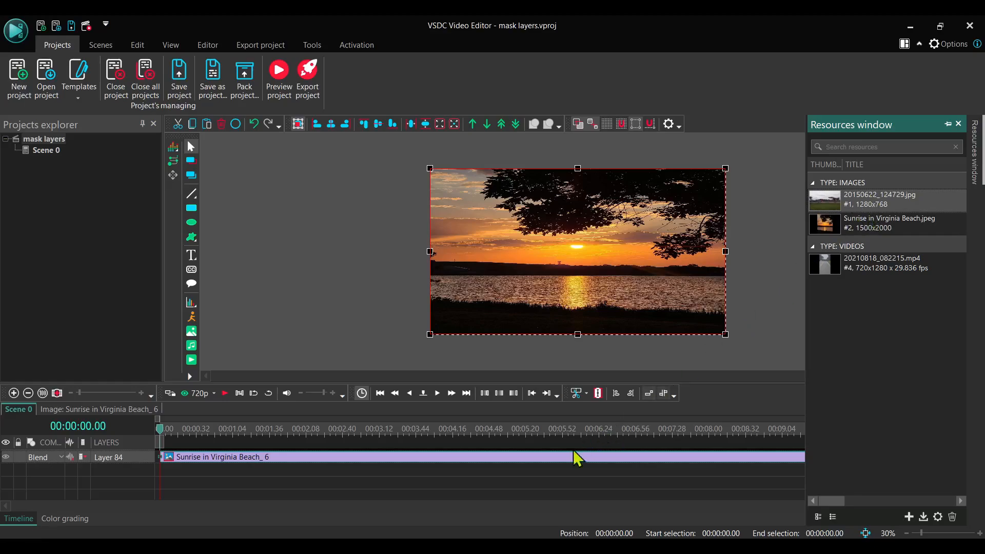
pyautogui.click(505, 487)
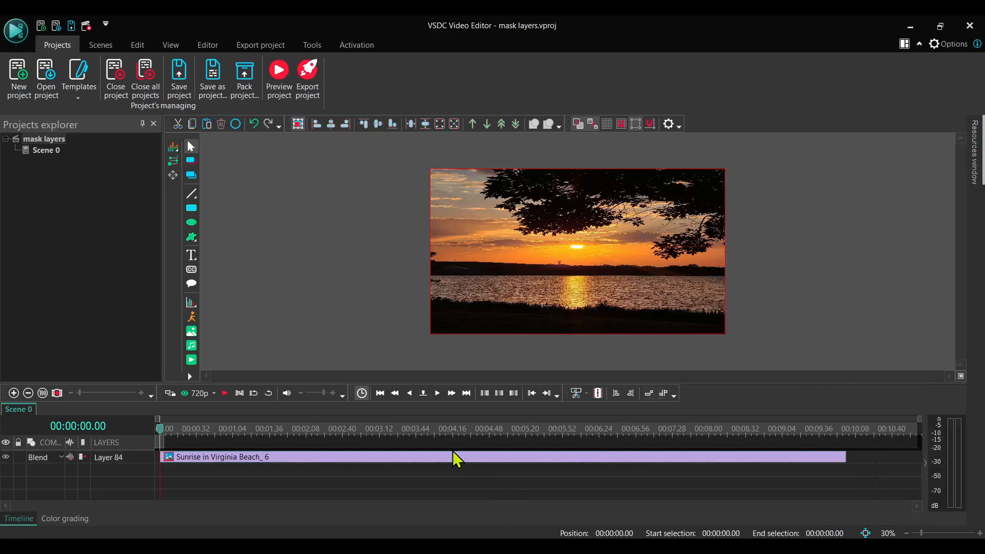
pyautogui.click(449, 464)
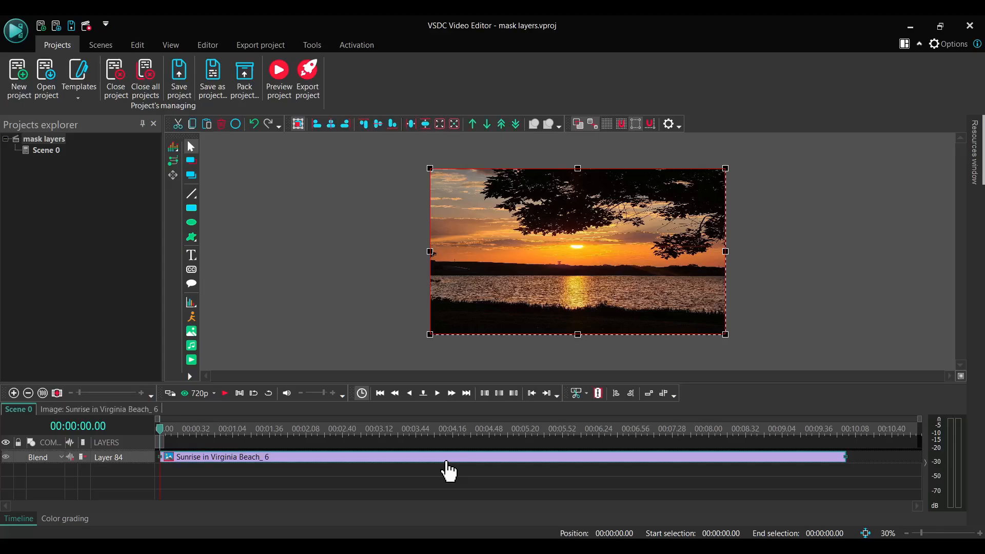
pyautogui.moveTo(976, 172)
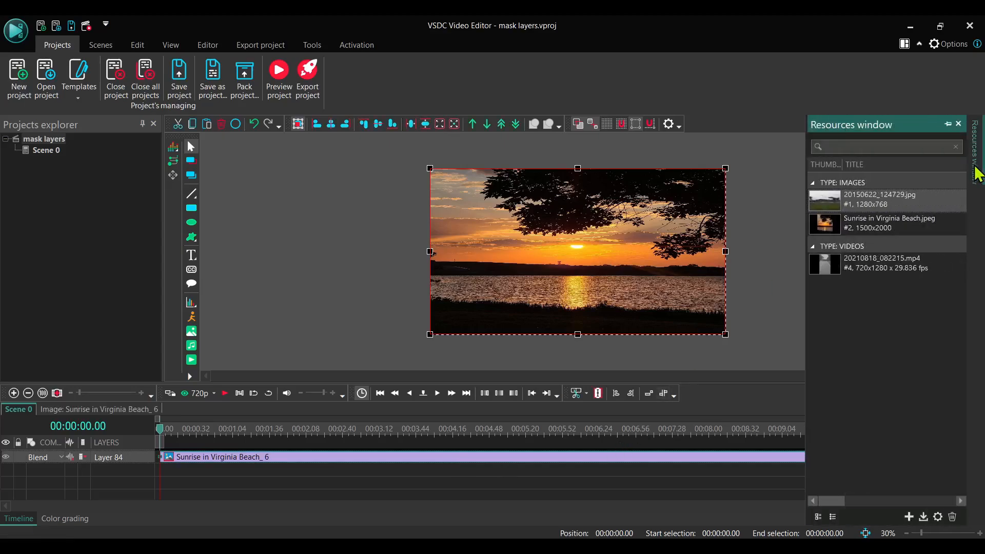
pyautogui.click(491, 497)
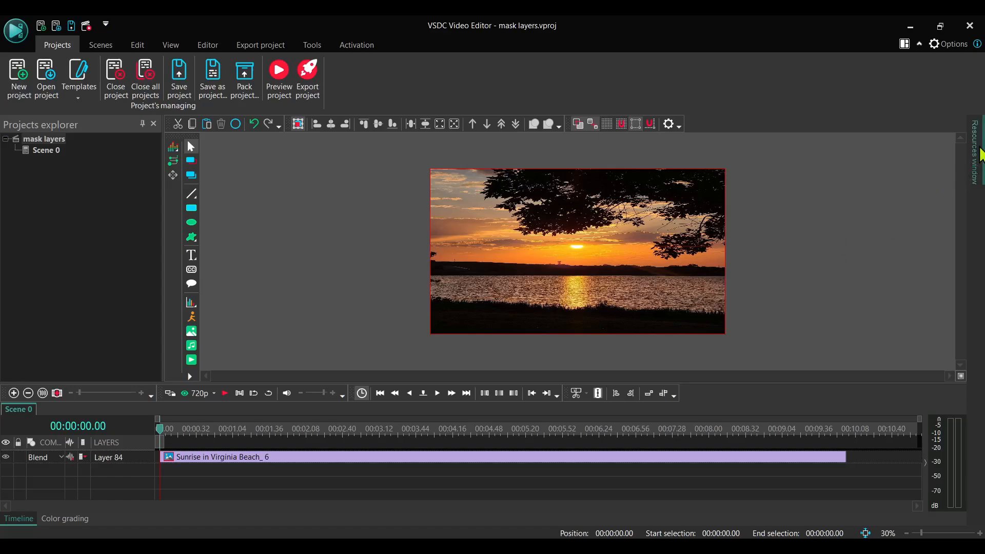
# Step: Pin the resources window open and add the 20150622_124729.jpg image to the scene above the sunset image
pyautogui.moveTo(974, 154)
pyautogui.click(966, 124)
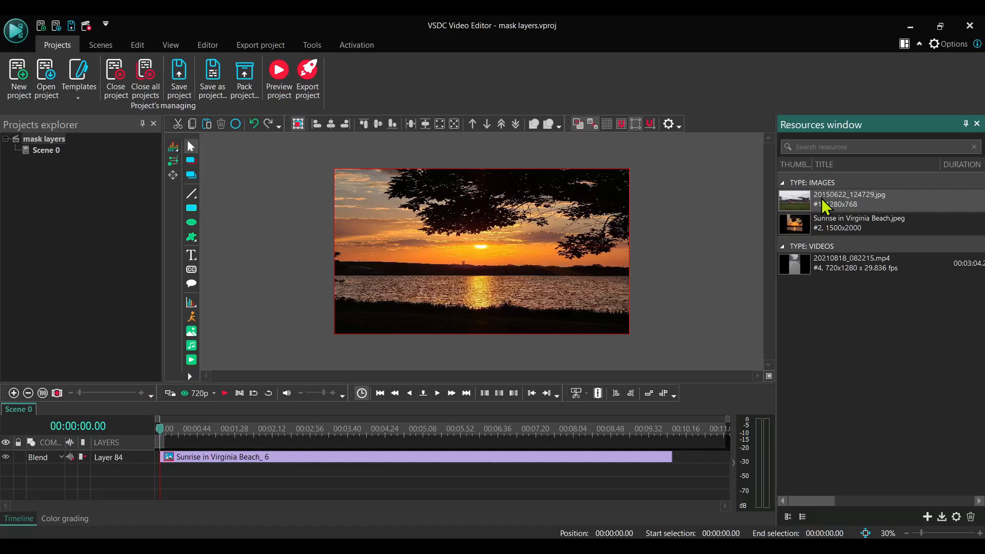
pyautogui.moveTo(821, 205); pyautogui.dragTo(434, 263)
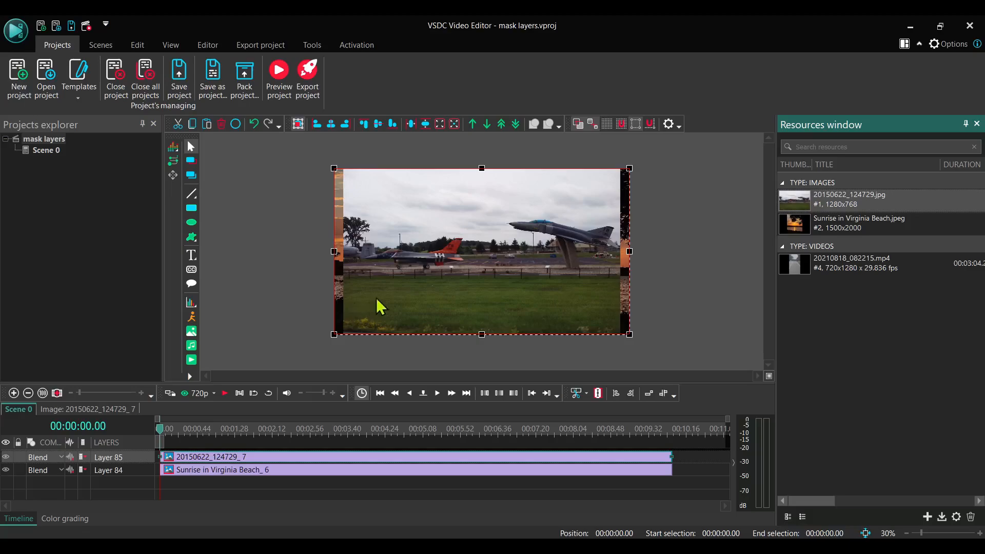
# Step: Show the properties window and set Stretch image to Yes for the 20150622_124729 jet image
pyautogui.click(172, 46)
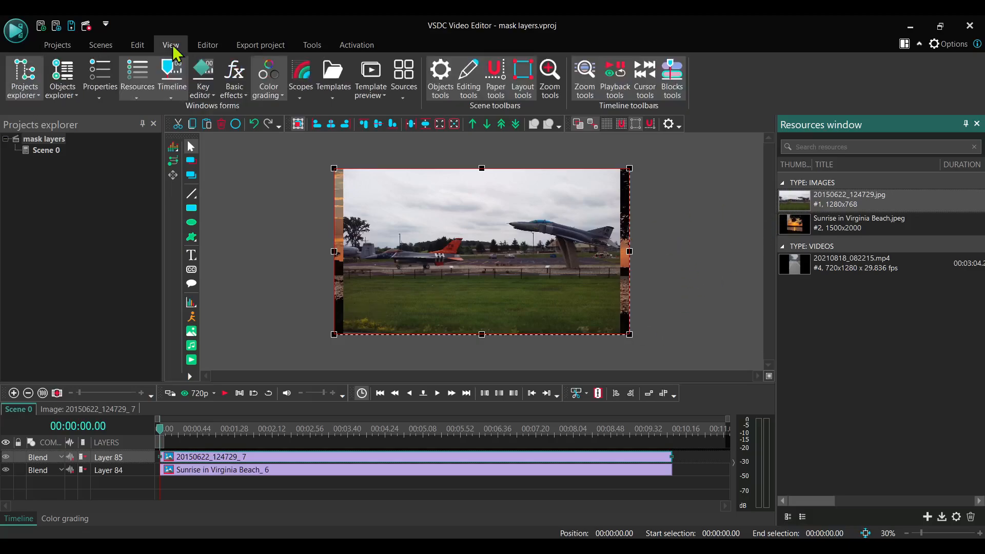
pyautogui.click(100, 97)
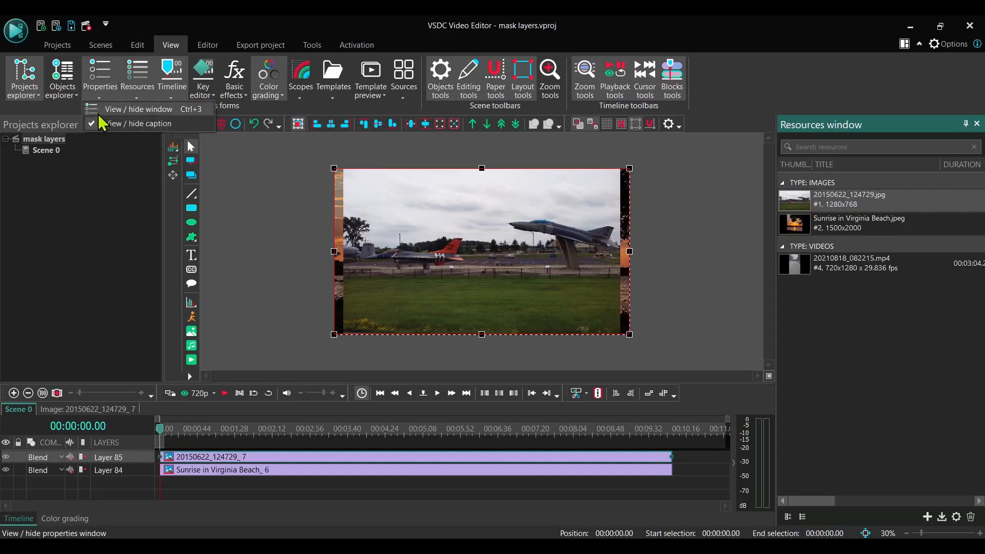
pyautogui.click(105, 110)
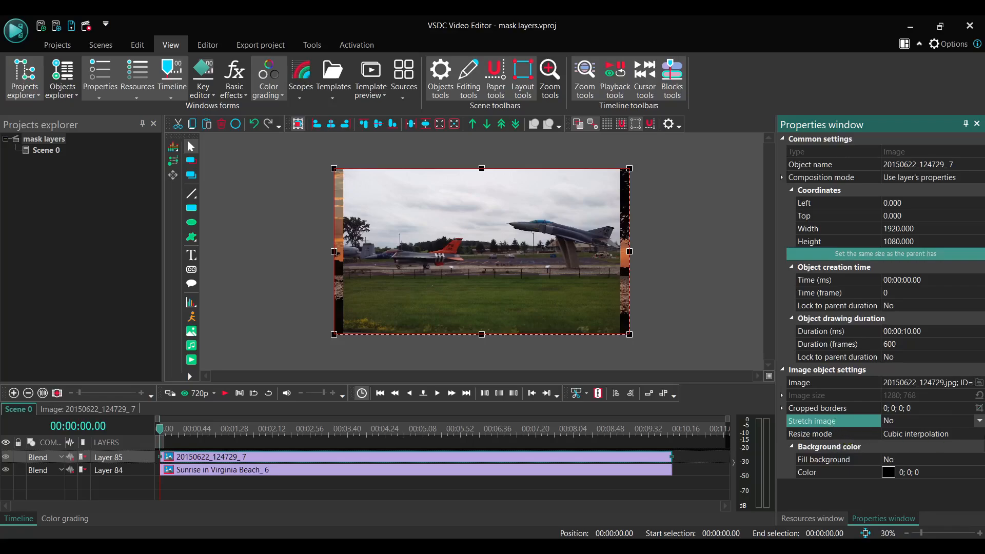
pyautogui.click(978, 421)
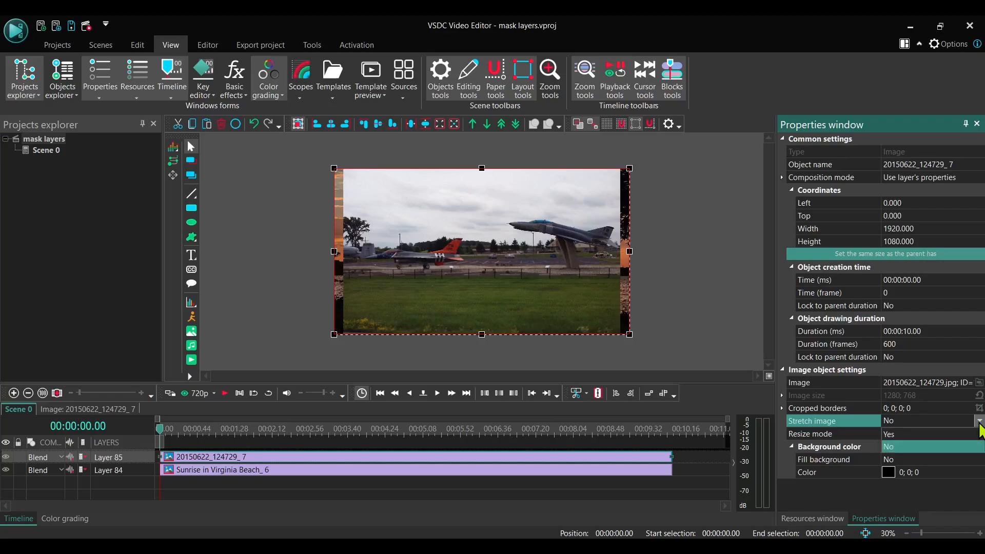
pyautogui.click(943, 435)
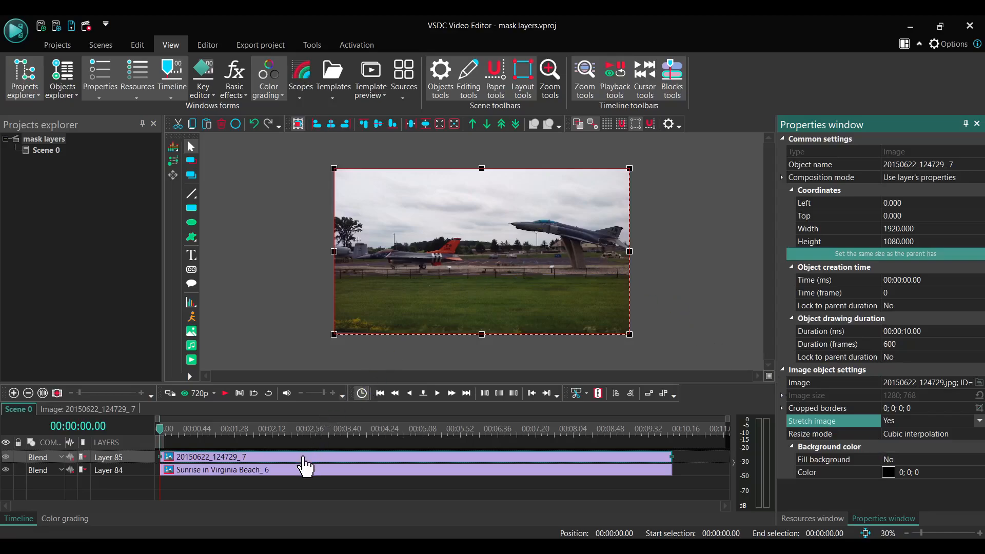
# Step: Convert the jet image to a sprite within the scene resolution and set the sprite's Use as container to No
pyautogui.moveTo(306, 466)
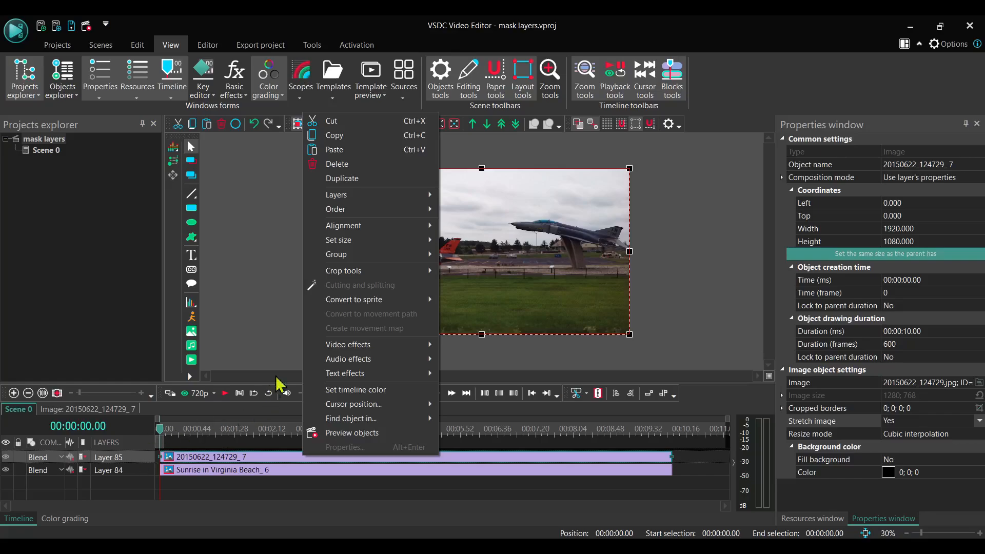
pyautogui.moveTo(369, 299)
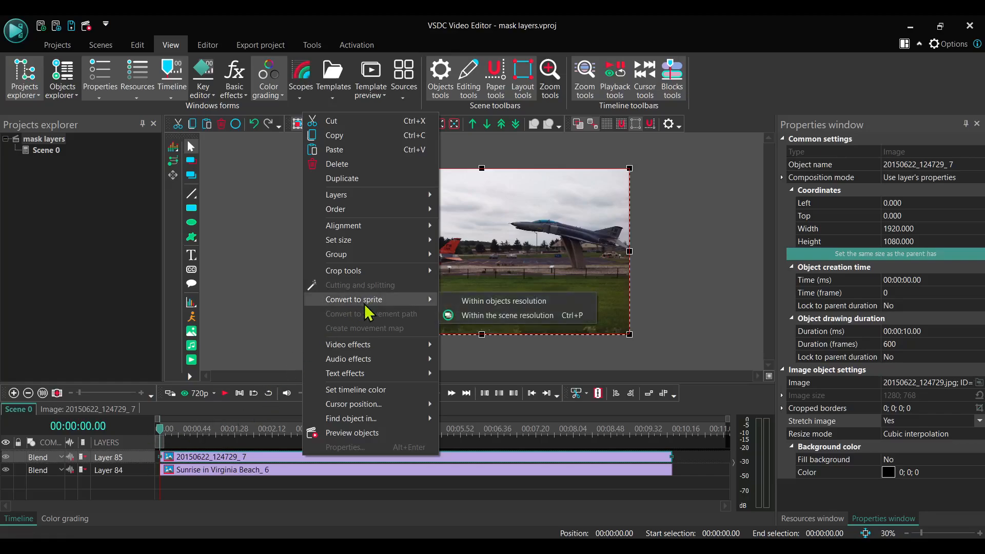
pyautogui.click(539, 314)
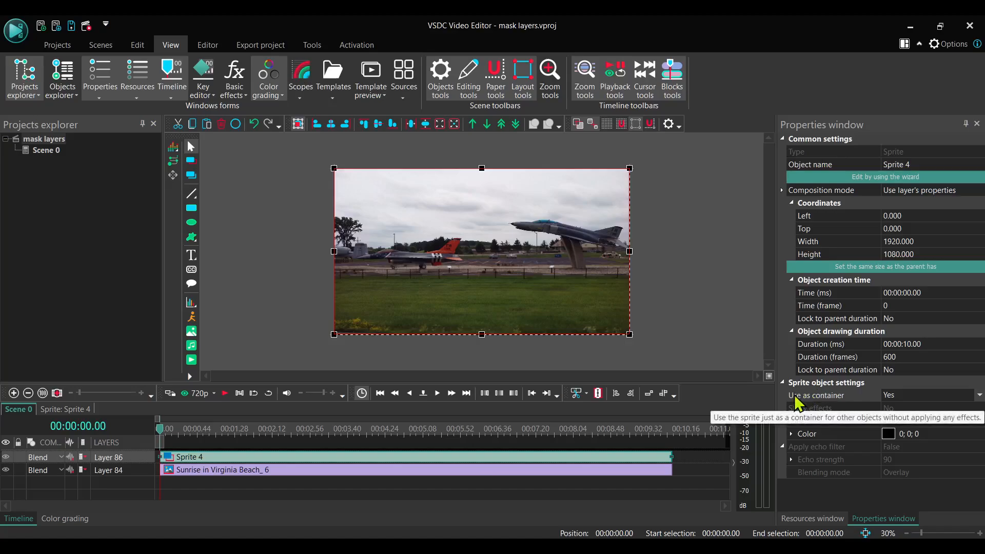
pyautogui.click(979, 394)
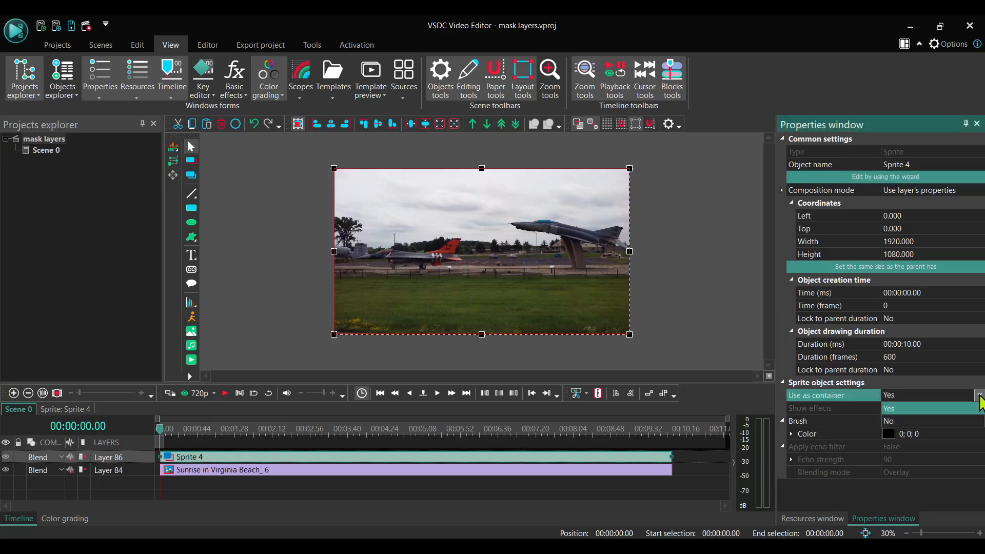
pyautogui.click(964, 422)
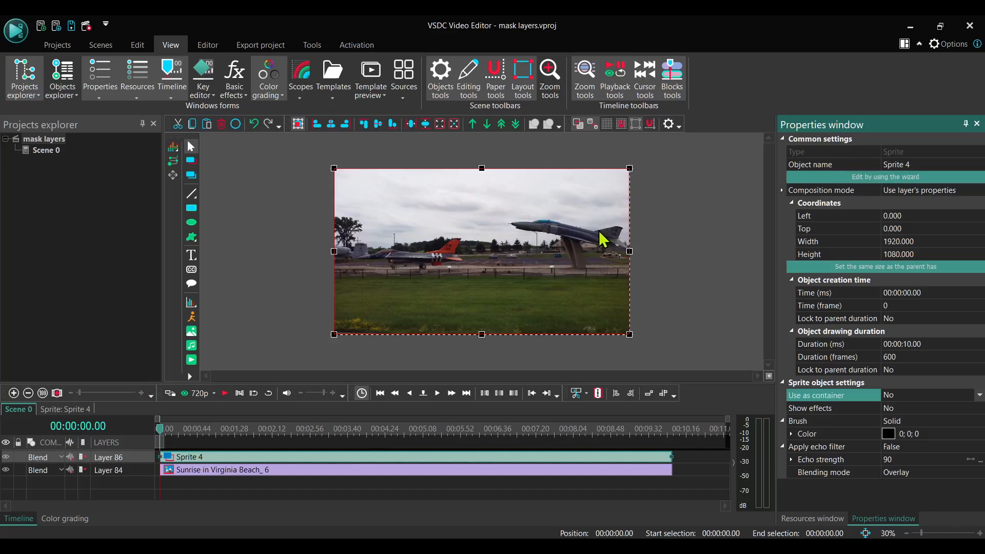
# Step: Open the jet image's sprite to edit its contents
pyautogui.doubleClick(299, 458)
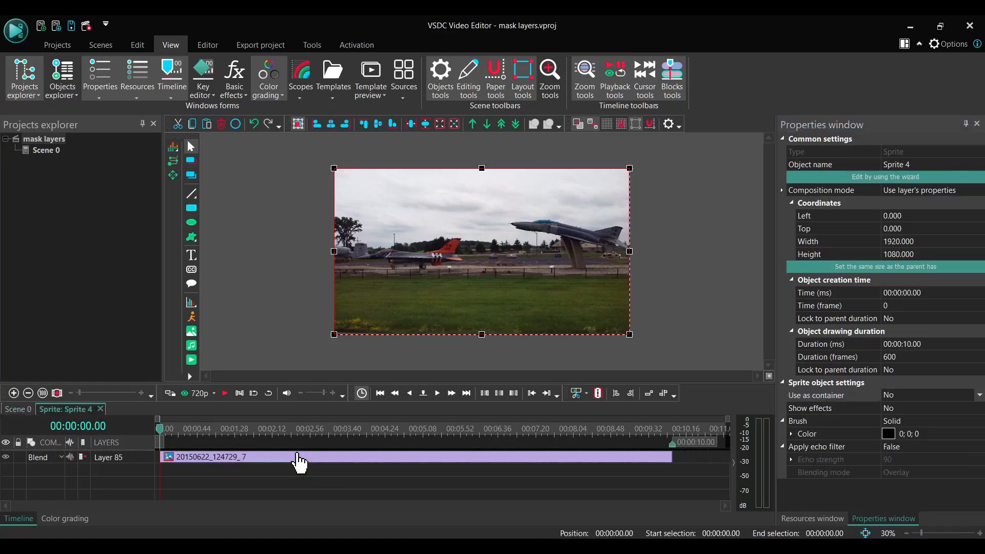
pyautogui.click(299, 457)
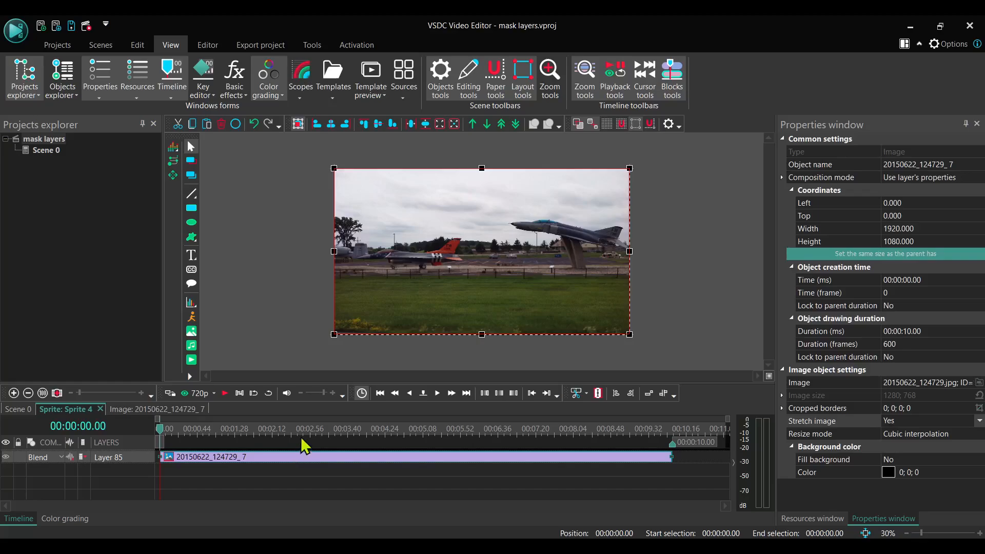
pyautogui.click(15, 410)
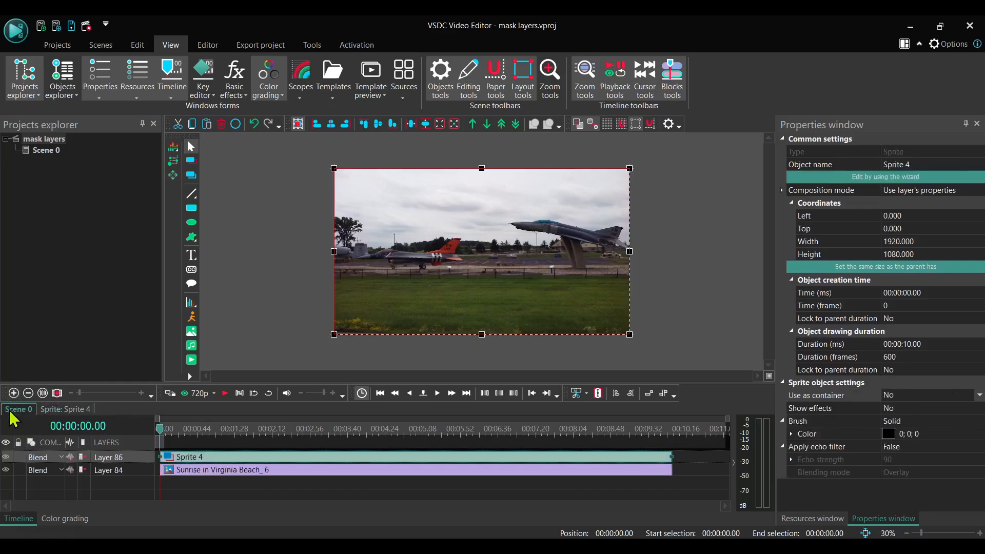
pyautogui.doubleClick(230, 457)
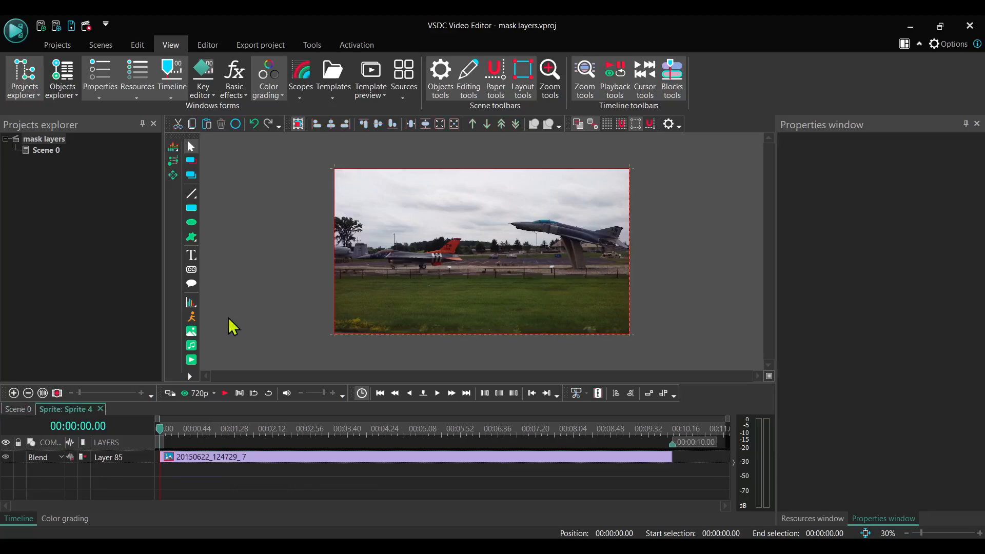
# Step: Start a free shape inside the sprite, placed from the cursor position on a new layer
pyautogui.click(192, 240)
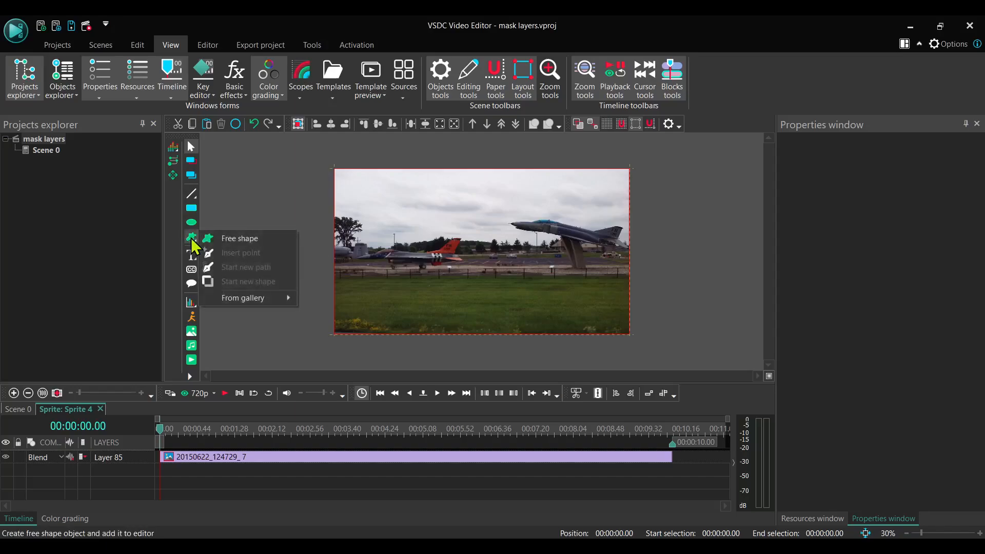
pyautogui.click(231, 240)
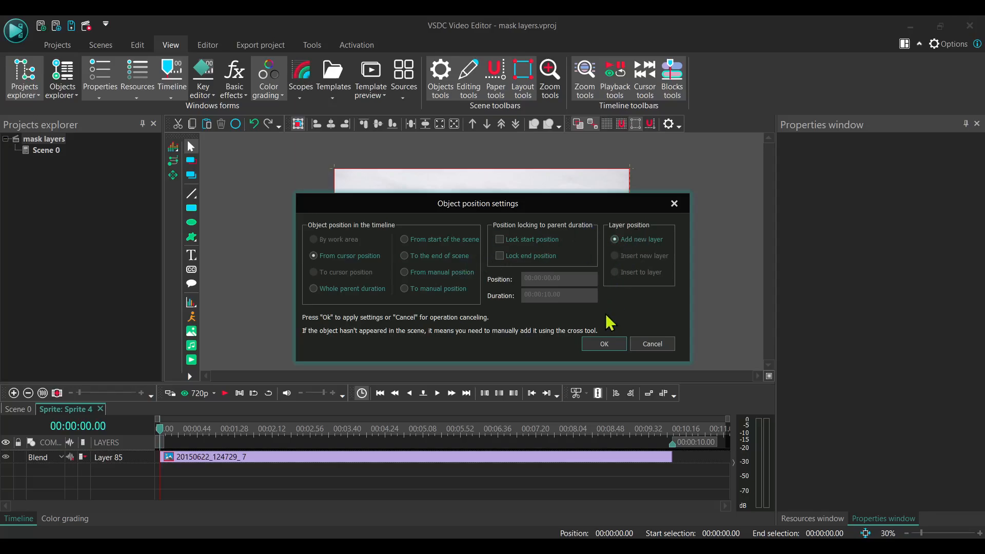
pyautogui.click(601, 346)
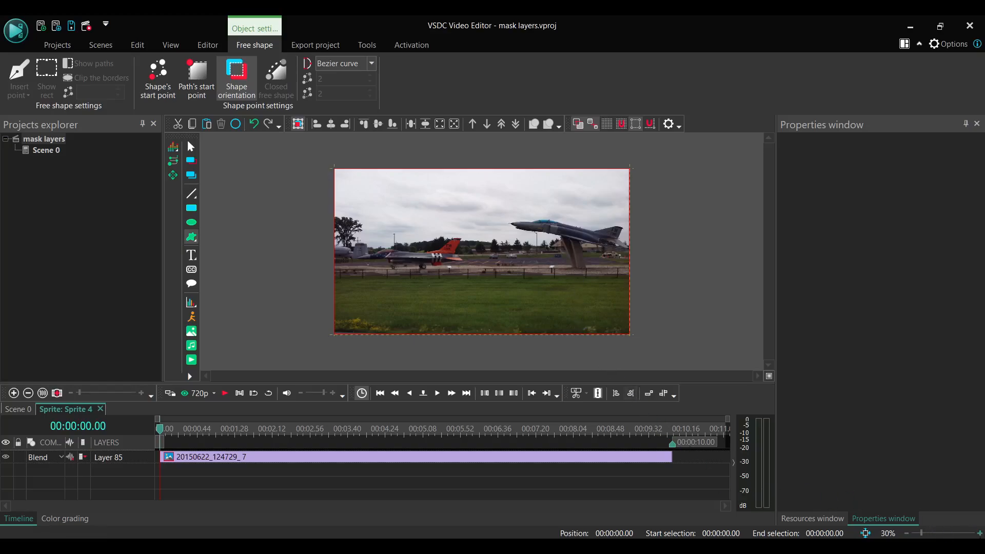
# Step: Place the free shape's first point at the tip of the raised jet's nose
pyautogui.click(979, 533)
pyautogui.click(979, 534)
pyautogui.click(979, 533)
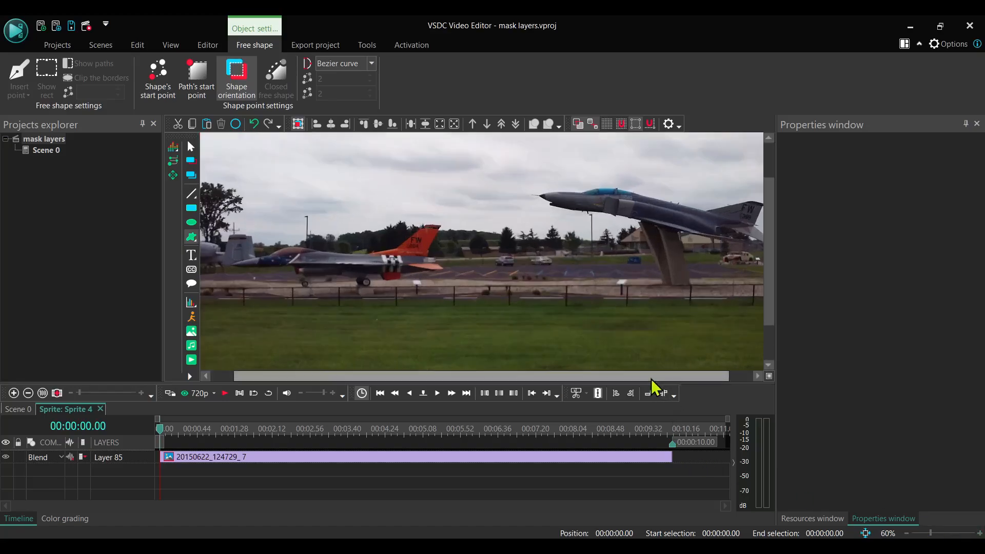
pyautogui.moveTo(652, 381); pyautogui.dragTo(674, 384)
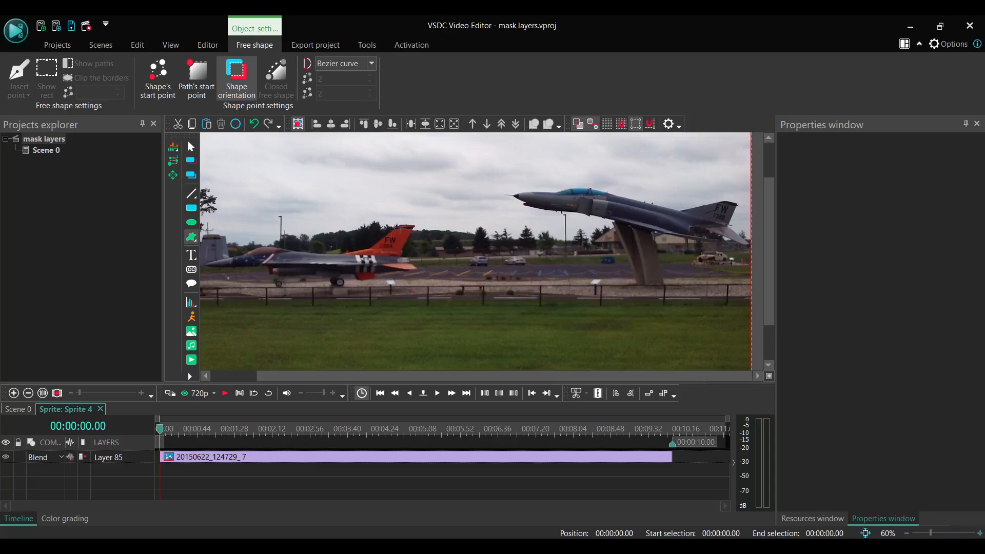
pyautogui.click(978, 533)
pyautogui.click(978, 533)
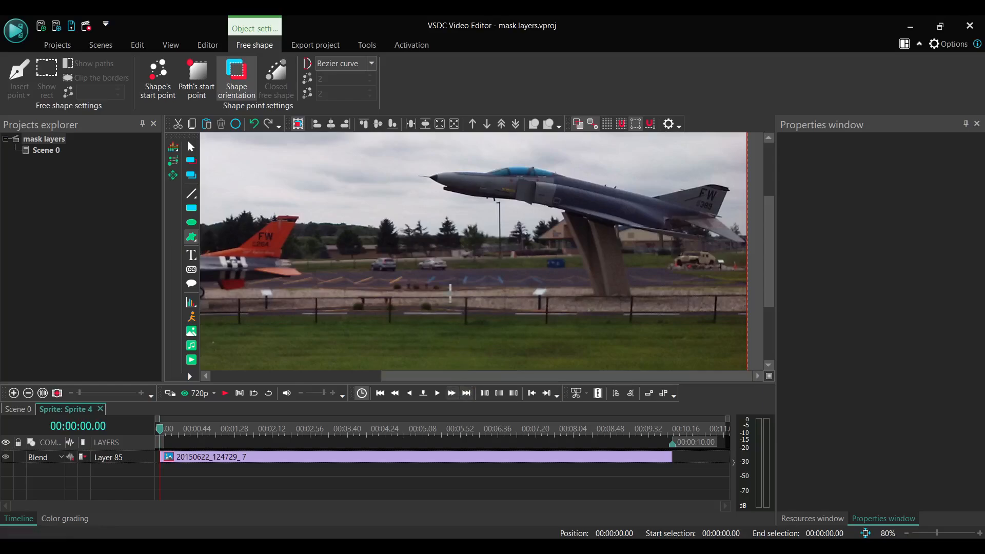
pyautogui.click(429, 176)
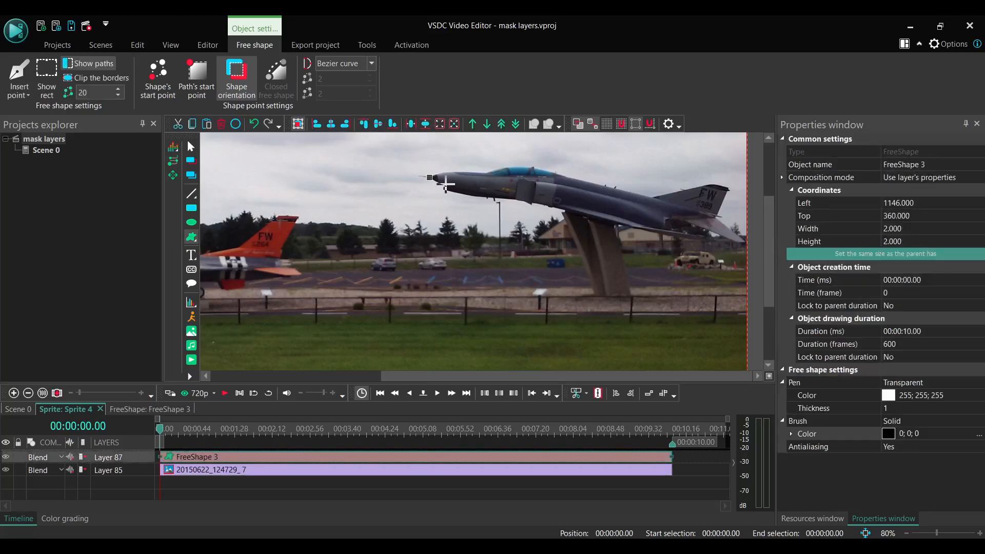
# Step: Trace the raised jet with shape points from the nose along its underside, around the tail and onto the top of the fin
pyautogui.click(443, 184)
pyautogui.click(442, 189)
pyautogui.click(478, 196)
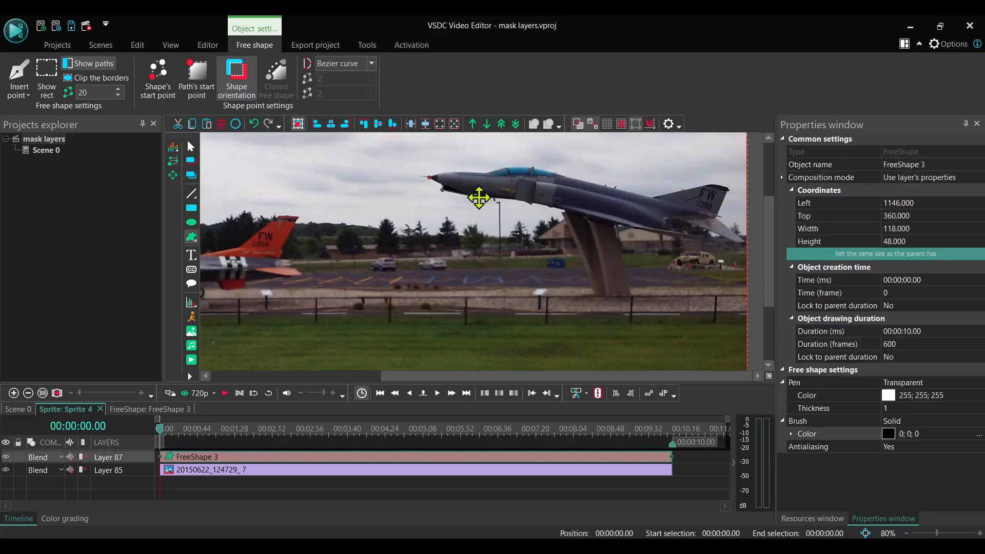
pyautogui.click(517, 199)
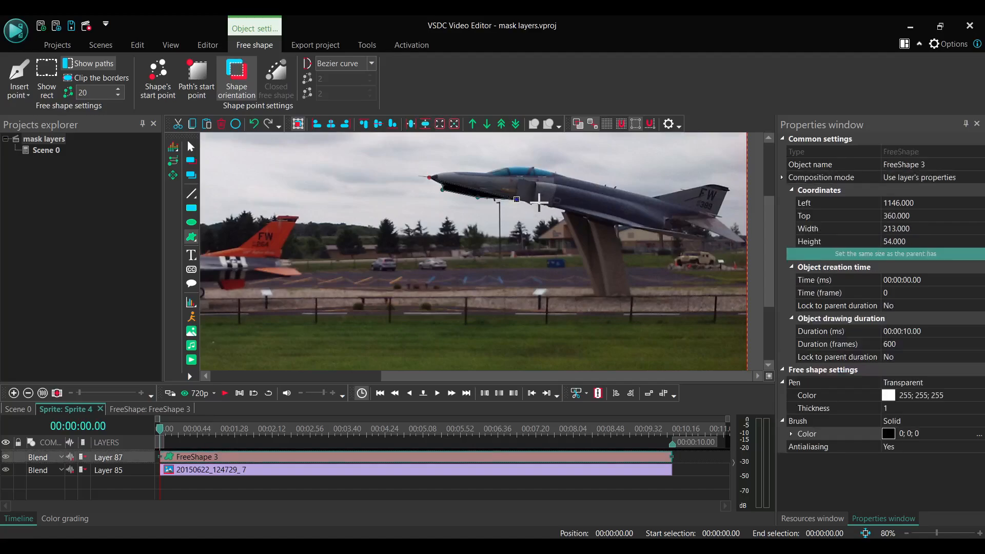
pyautogui.click(726, 189)
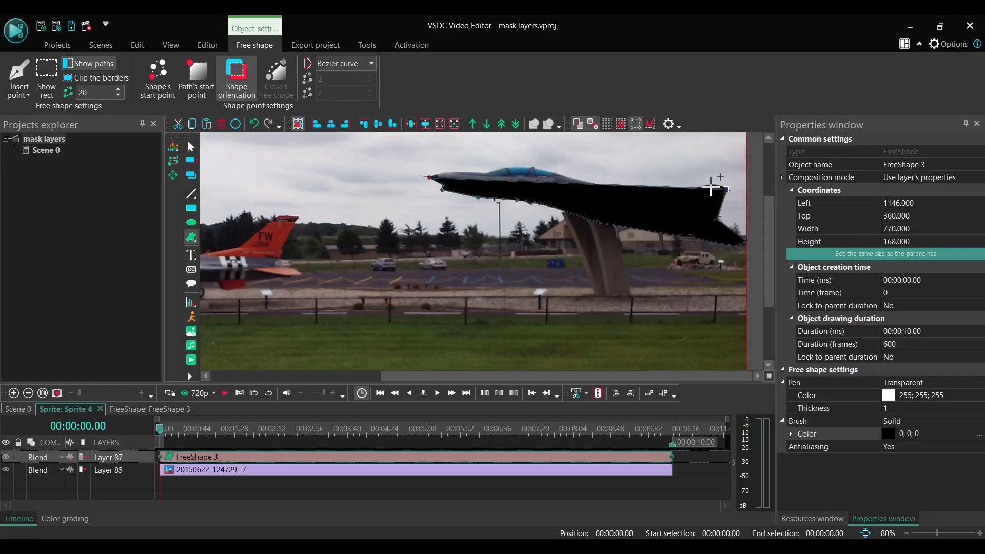
pyautogui.click(707, 189)
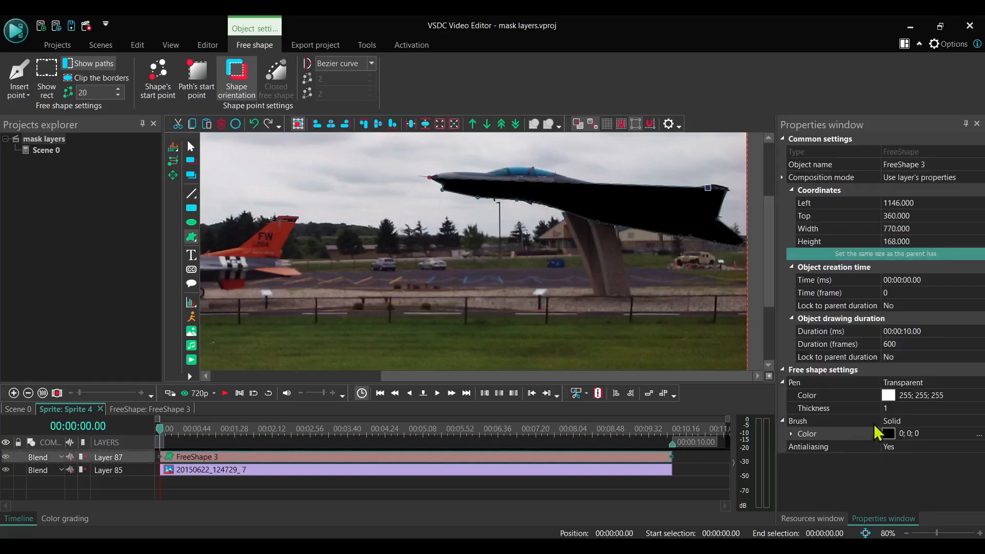
# Step: Set the free shape's brush to Transparent so the jet stays visible while tracing
pyautogui.click(923, 421)
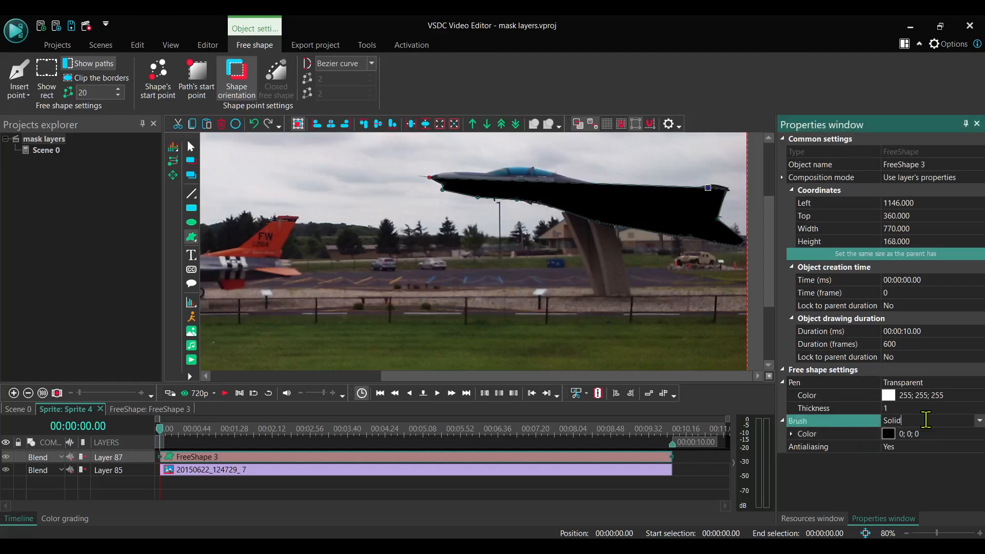
pyautogui.click(979, 421)
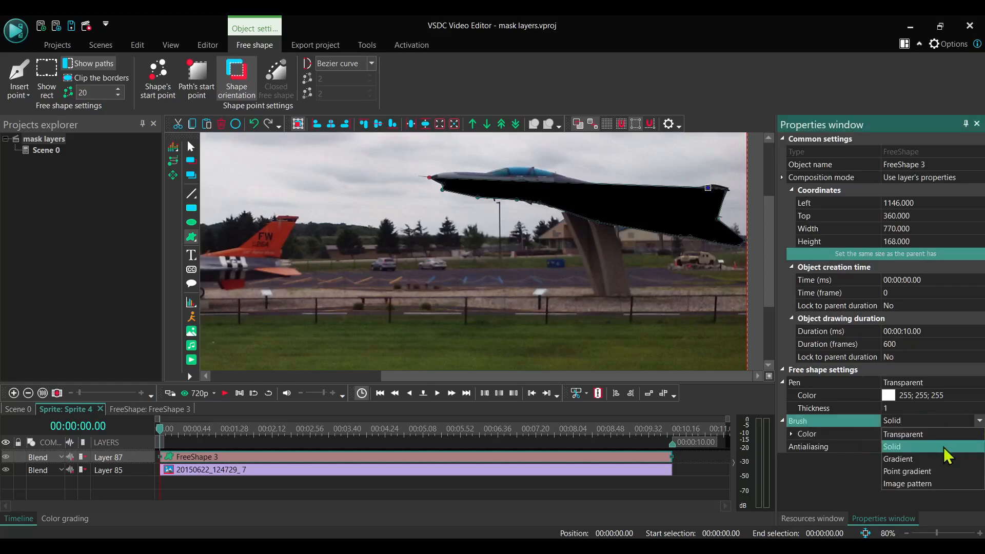
pyautogui.click(941, 433)
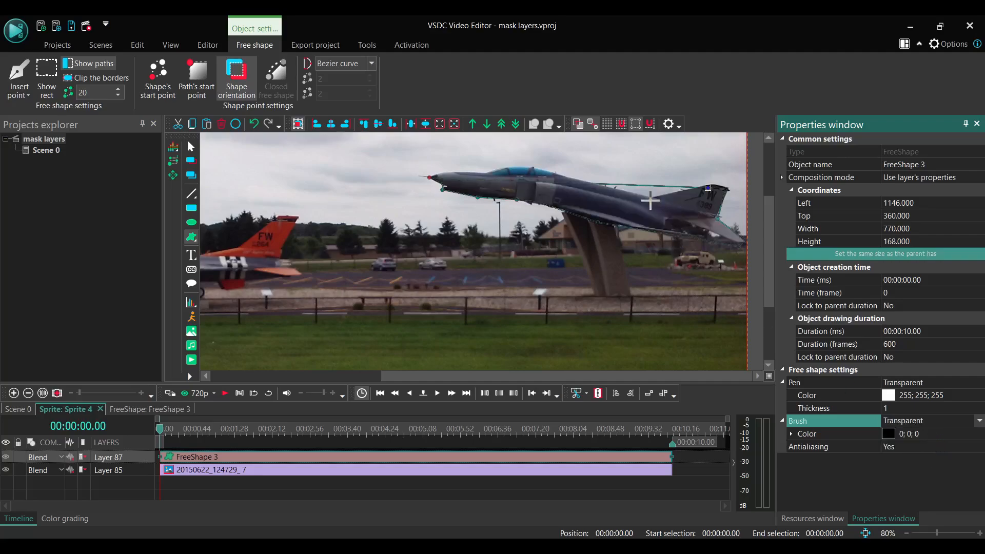
# Step: Examine the free shape's individual point layers down to its first point, and return to the jet's sprite
pyautogui.doubleClick(223, 458)
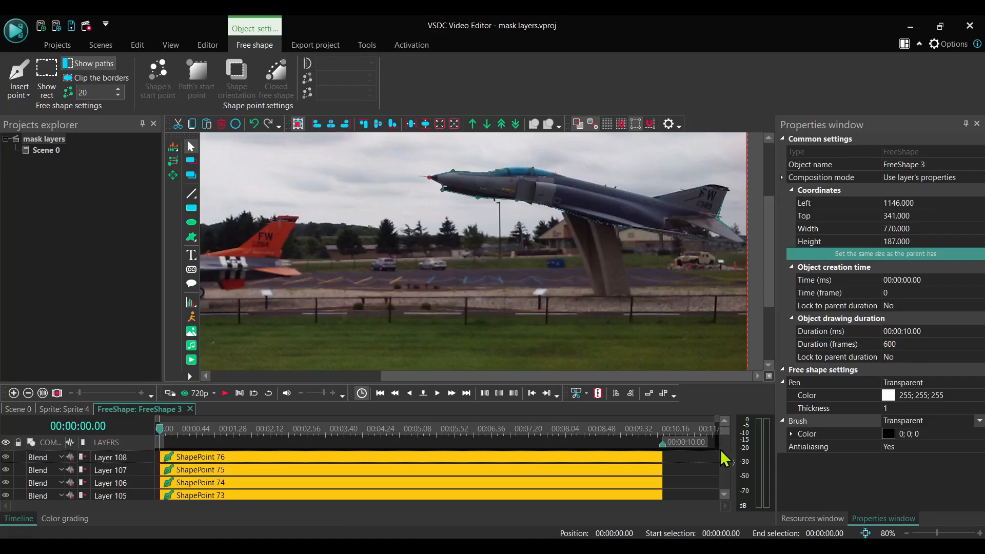
pyautogui.click(724, 494)
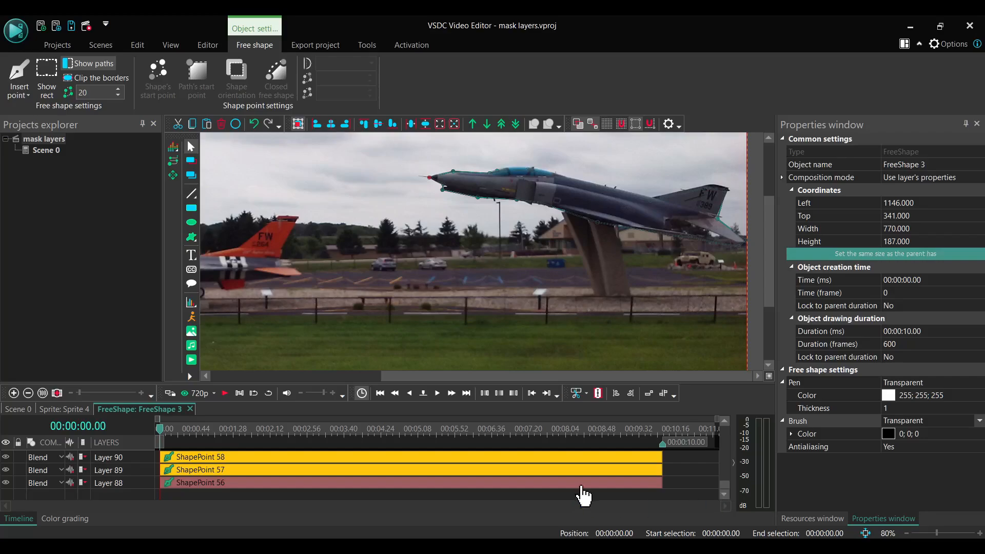
pyautogui.click(197, 492)
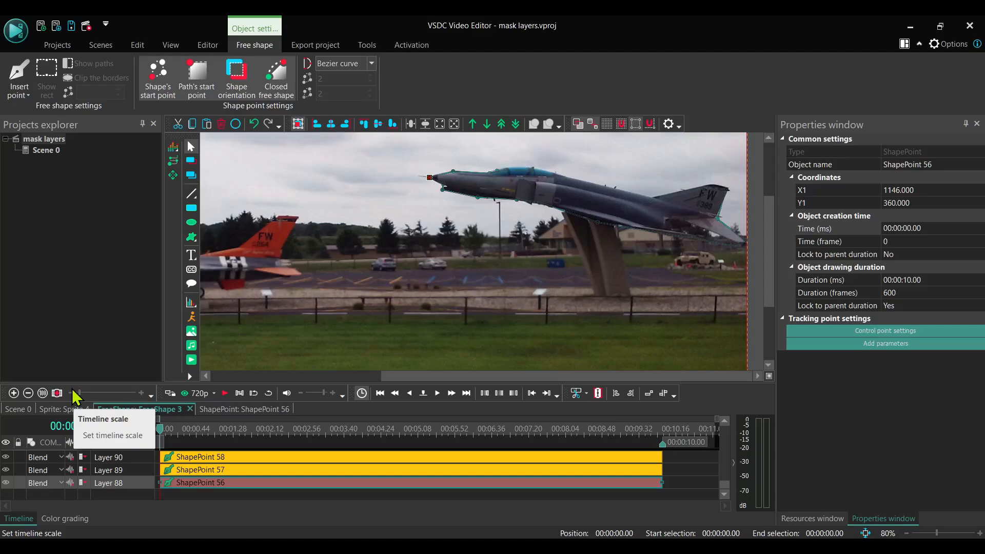
pyautogui.click(59, 410)
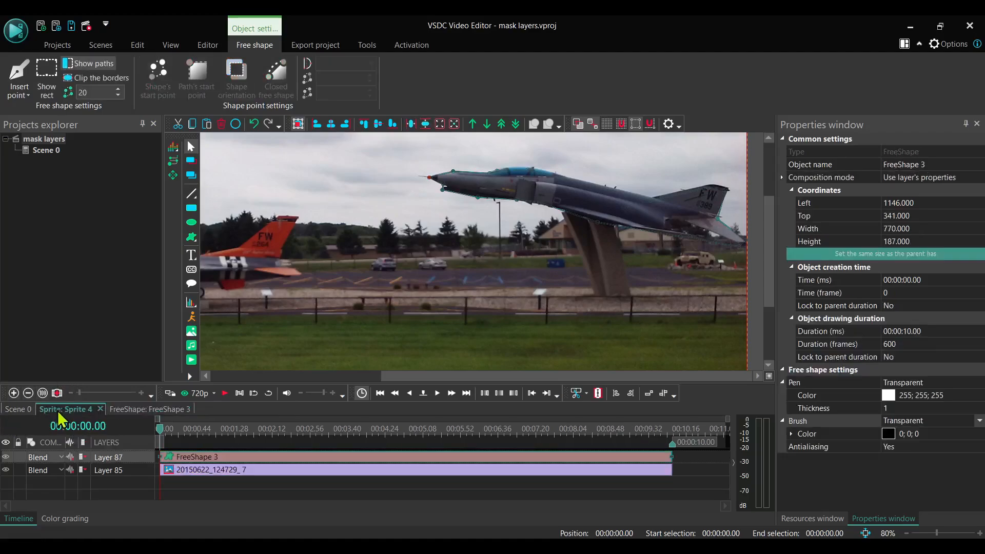
# Step: Set the free shape's brush to Solid
pyautogui.click(978, 423)
pyautogui.click(979, 423)
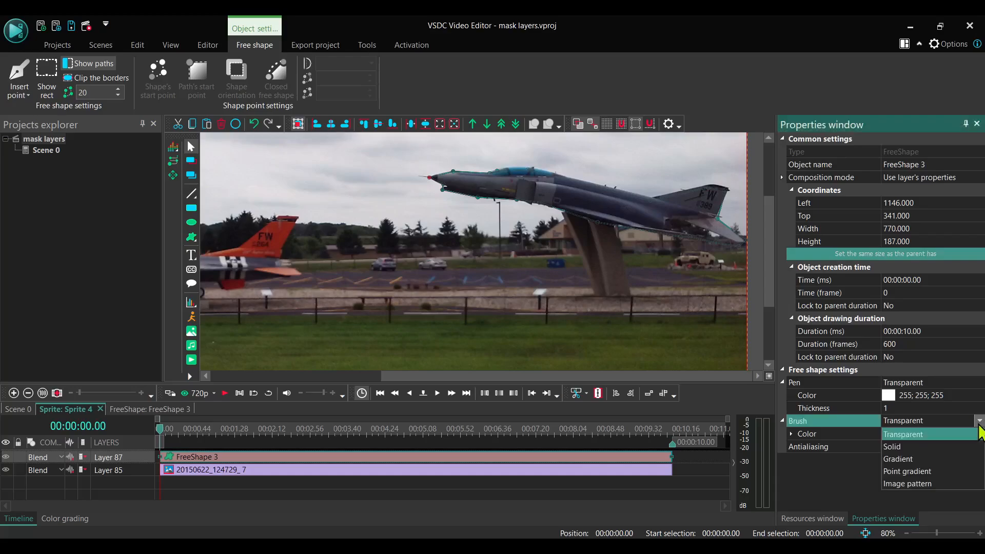
pyautogui.click(892, 447)
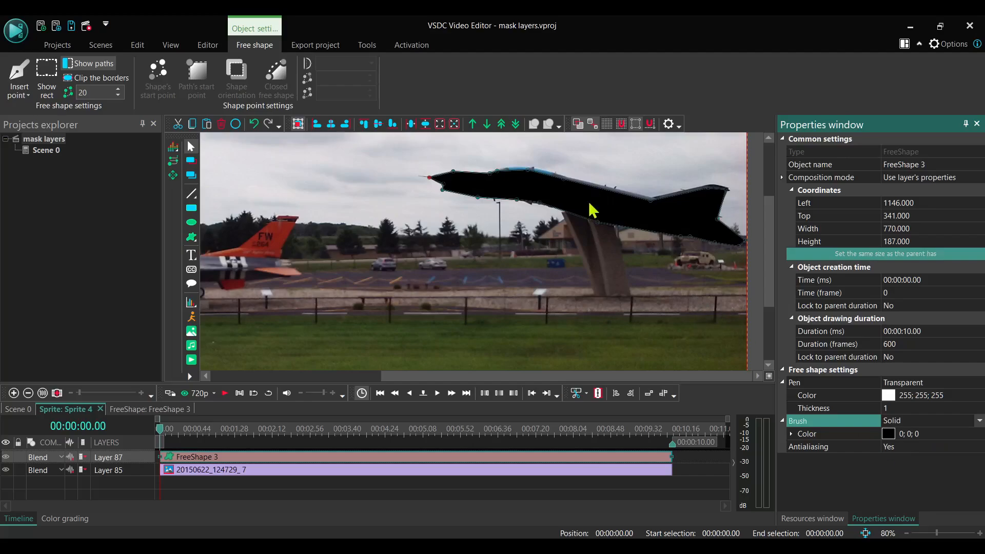
# Step: Set the free shape layer's composition mode to Mask, check it in Scene 0 and reopen the jet's sprite
pyautogui.click(59, 461)
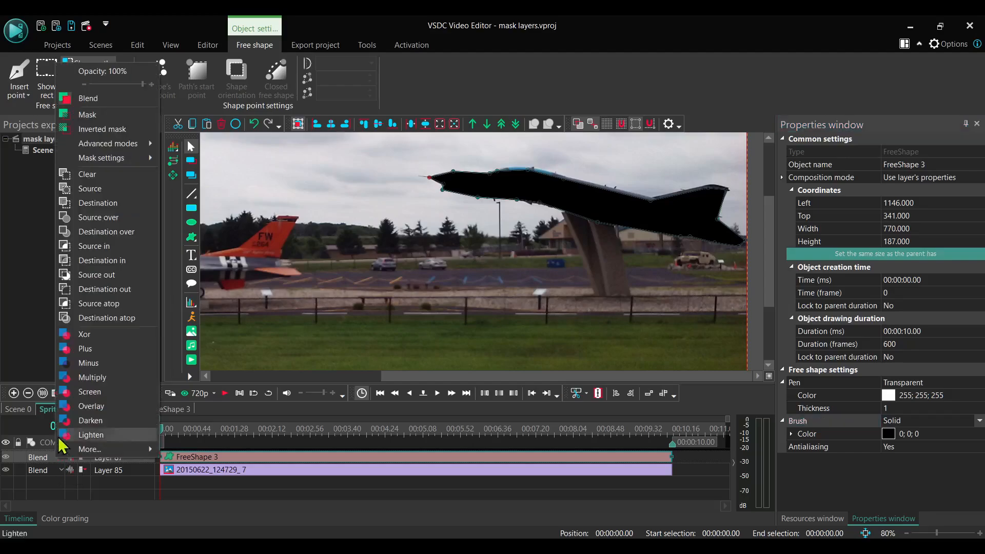
pyautogui.click(85, 116)
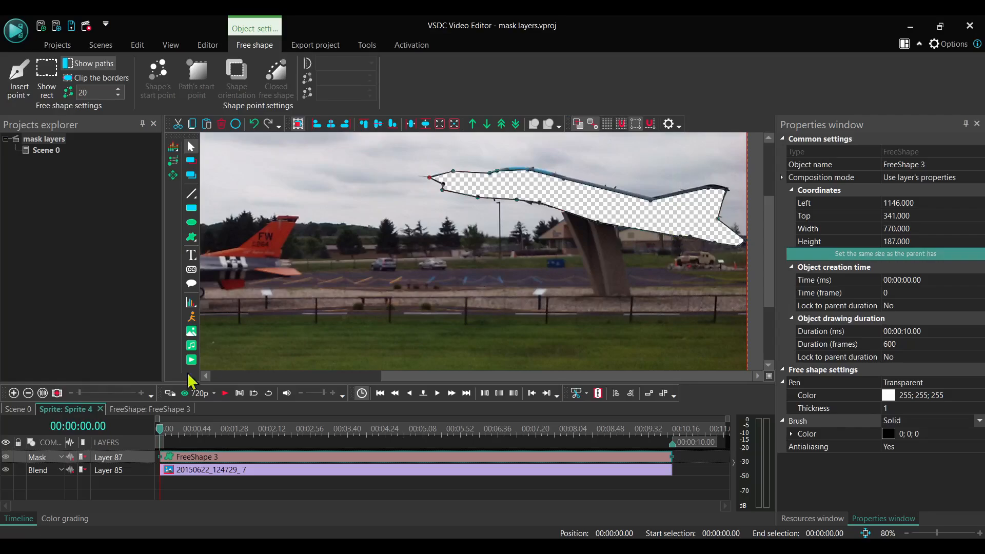
pyautogui.click(20, 410)
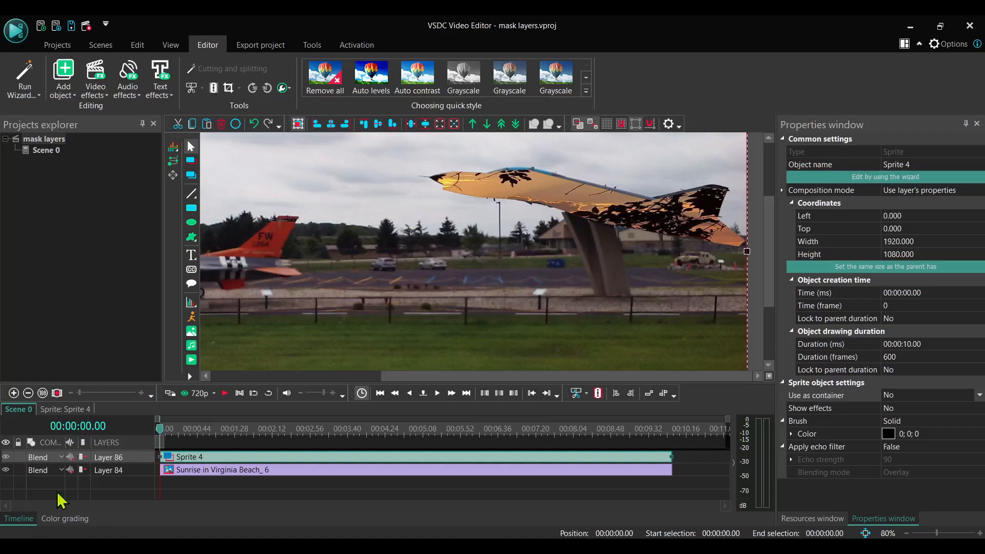
pyautogui.doubleClick(239, 457)
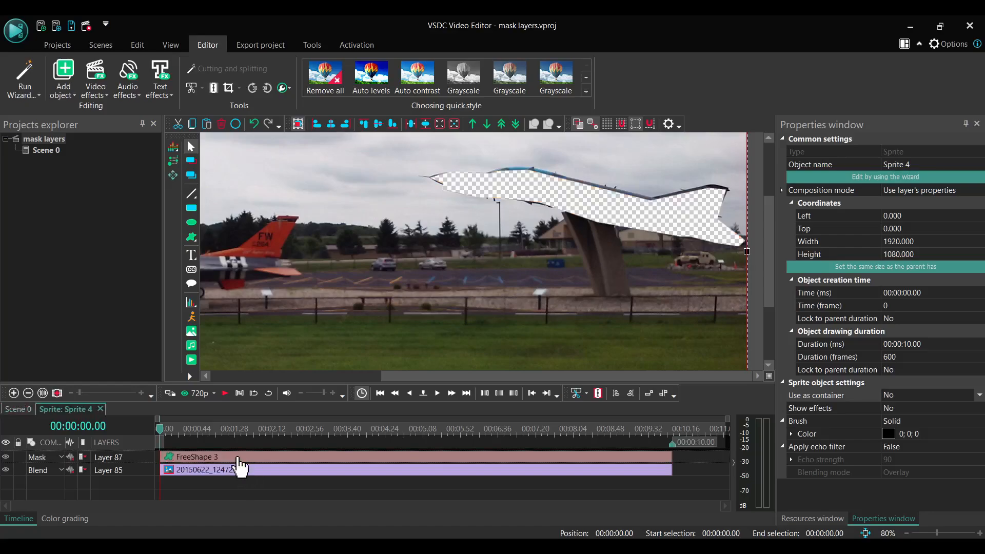
# Step: Set the free shape layer's composition mode to Inverted mask, and in Scene 0 move the cut-out jet down to the water
pyautogui.click(60, 457)
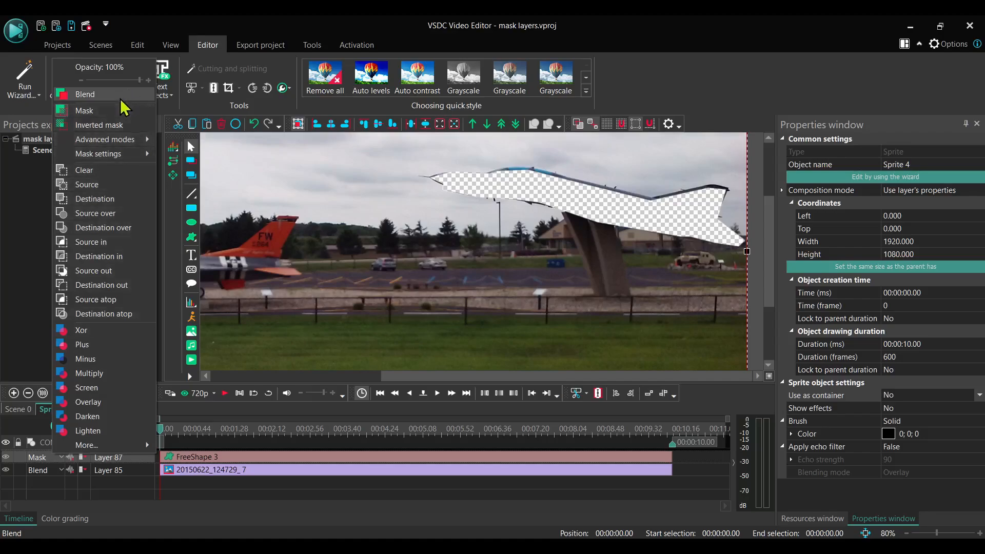
pyautogui.click(105, 125)
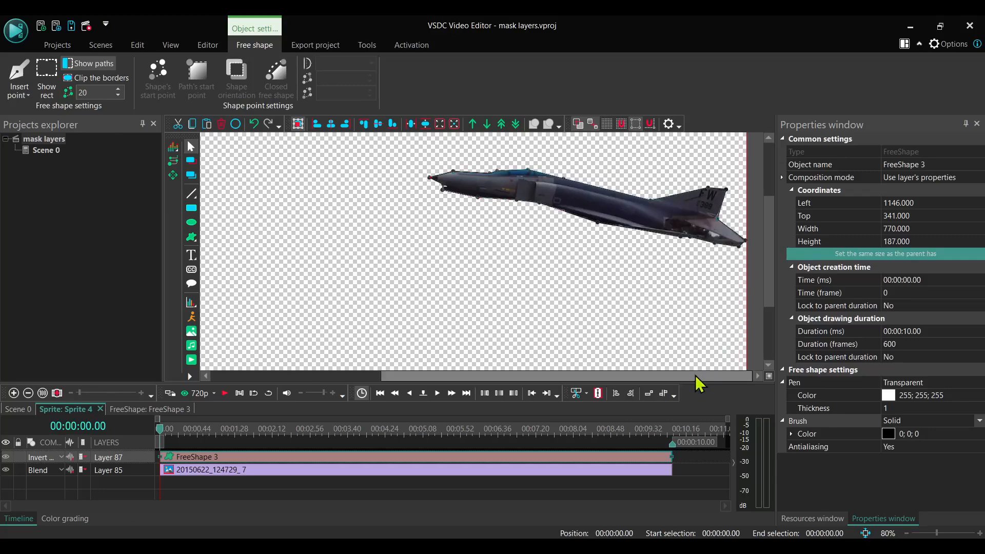
pyautogui.click(28, 410)
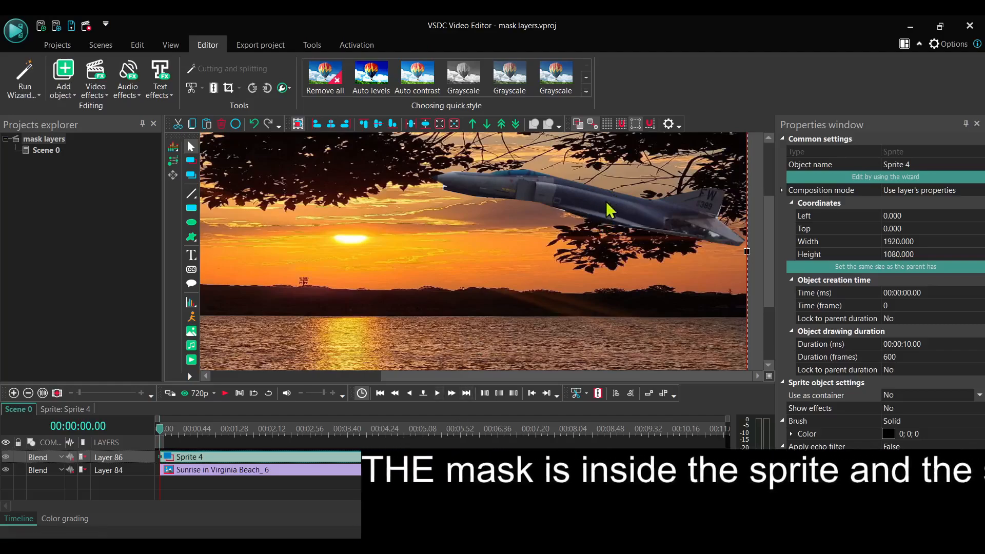
pyautogui.moveTo(604, 202); pyautogui.dragTo(606, 302)
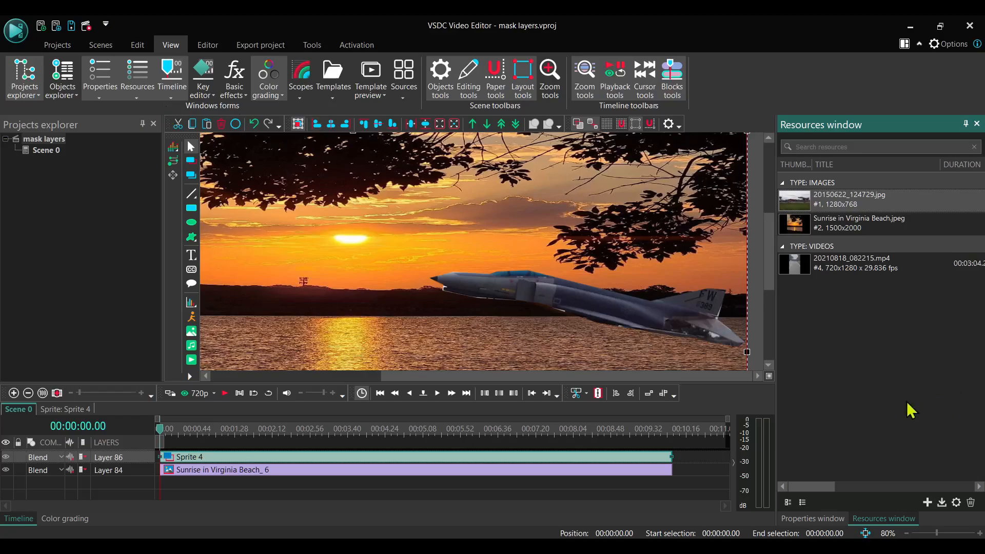
# Step: Add the resource 20210818_082215.mp4 to Scene 0 as video
pyautogui.click(866, 272)
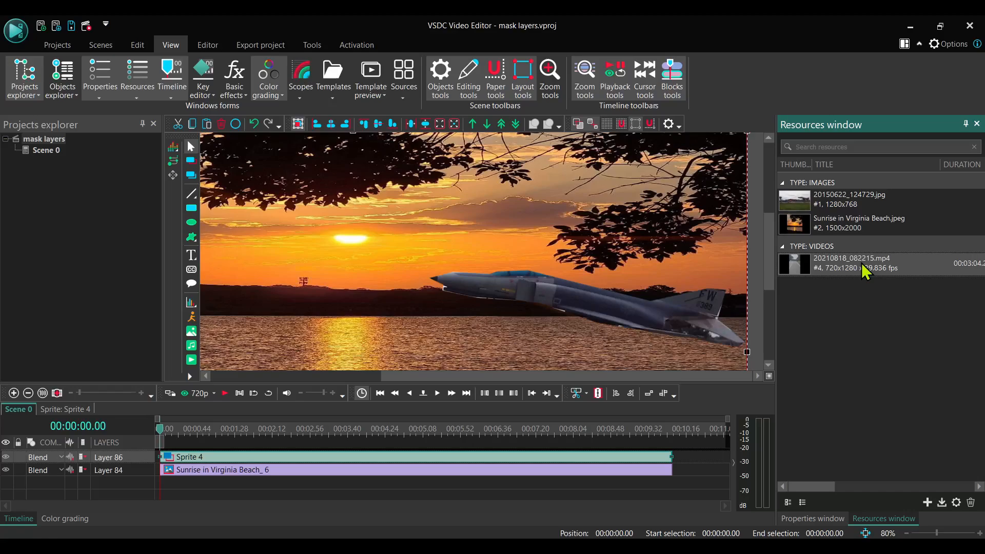
pyautogui.click(710, 493)
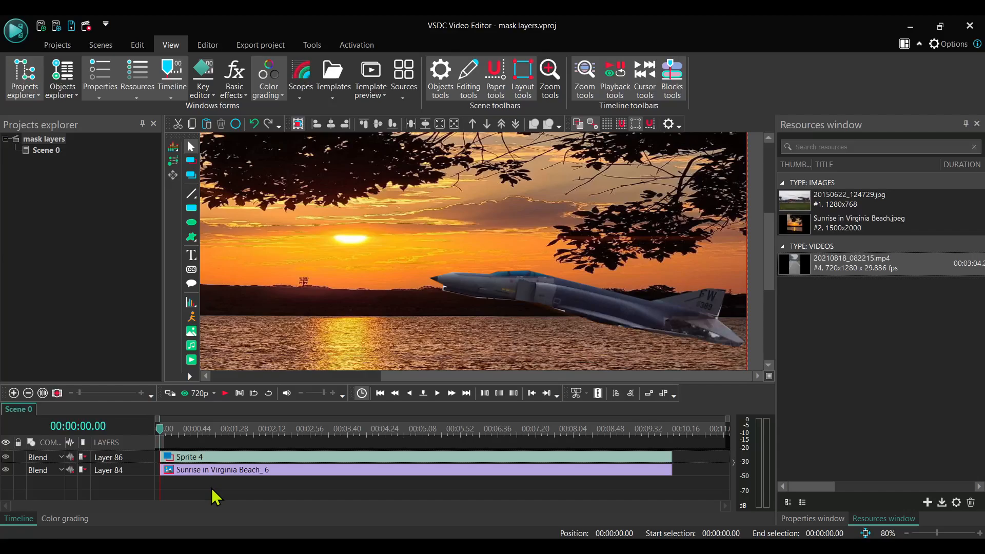
pyautogui.click(827, 272)
pyautogui.moveTo(826, 270); pyautogui.dragTo(351, 260)
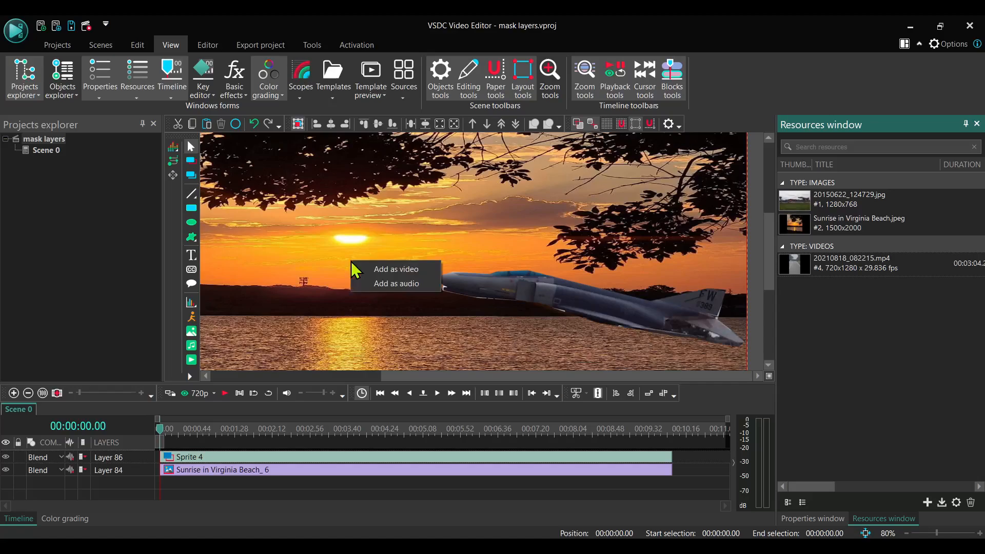
pyautogui.click(384, 269)
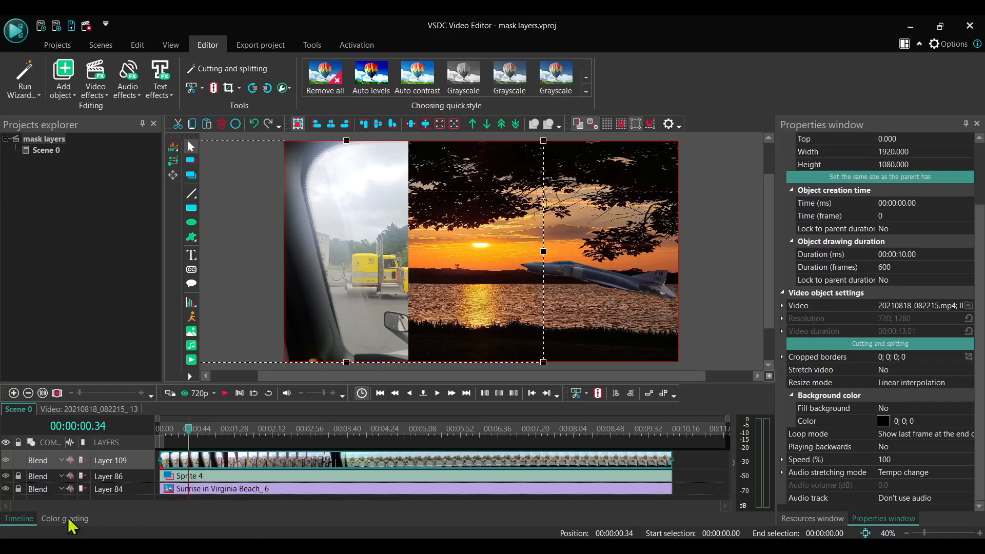
# Step: Convert the 20210818_082215 video to a sprite within the object's resolution
pyautogui.moveTo(240, 463)
pyautogui.rightClick(239, 468)
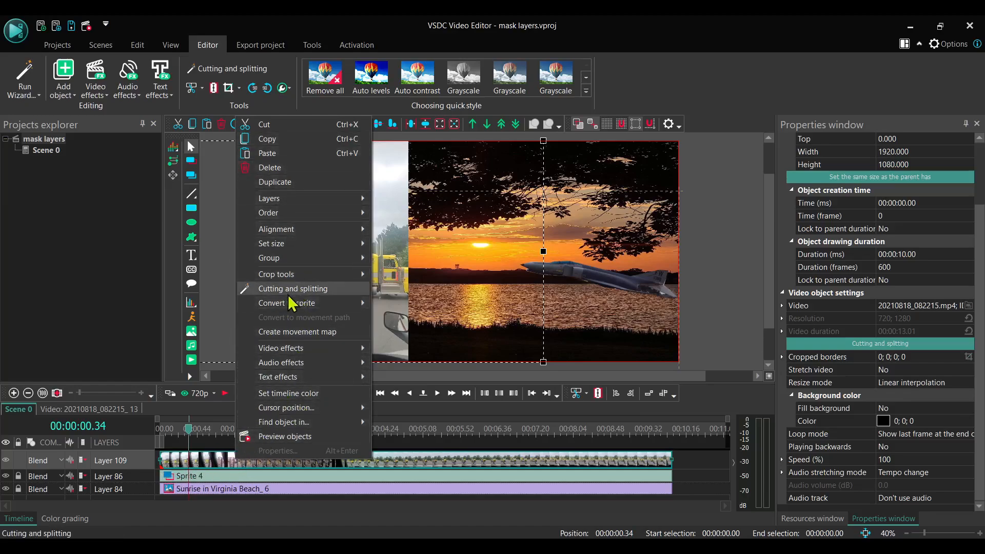
pyautogui.moveTo(291, 307)
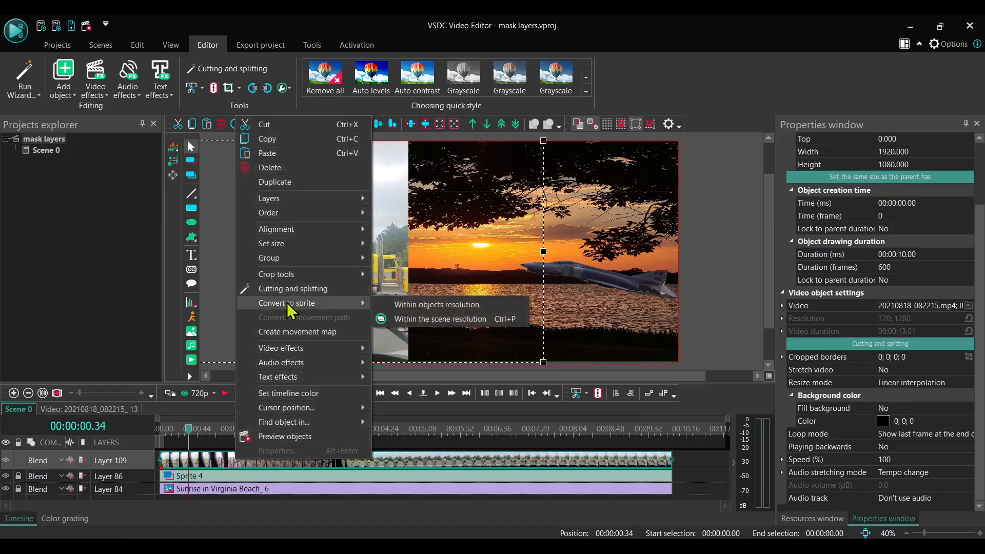
pyautogui.click(472, 304)
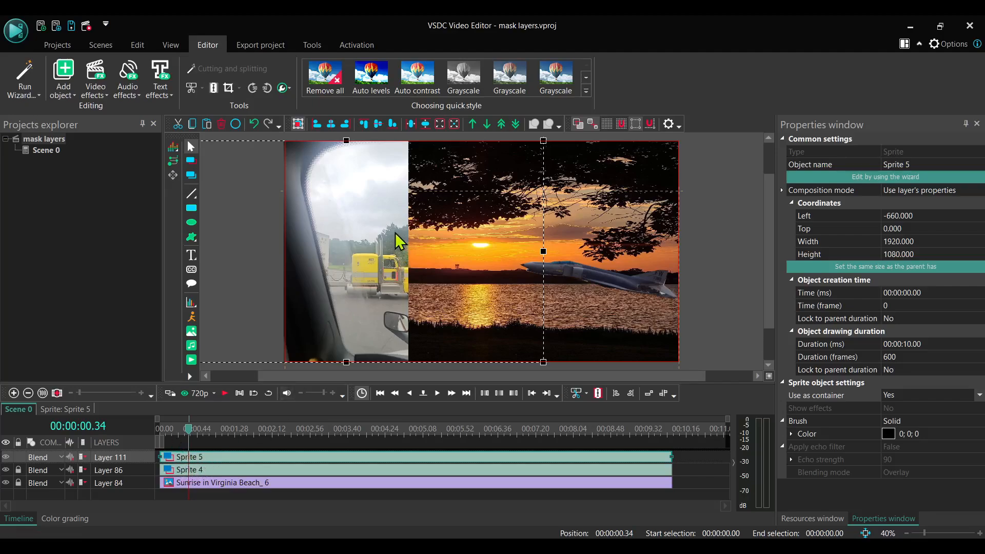
# Step: Open the video's sprite and draw an ellipse about 805 by 718 over the truck, starting from the cursor position on a new layer
pyautogui.doubleClick(224, 467)
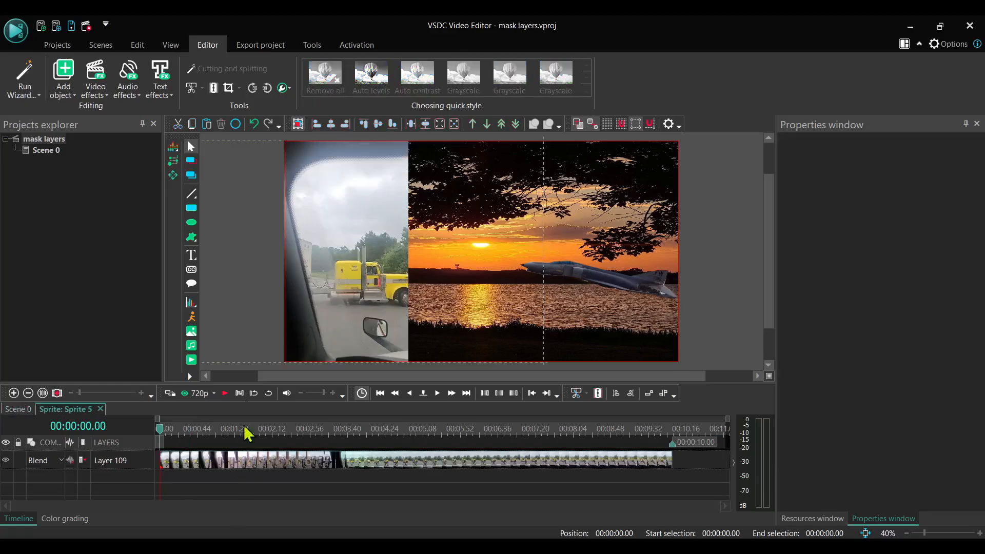
pyautogui.click(192, 225)
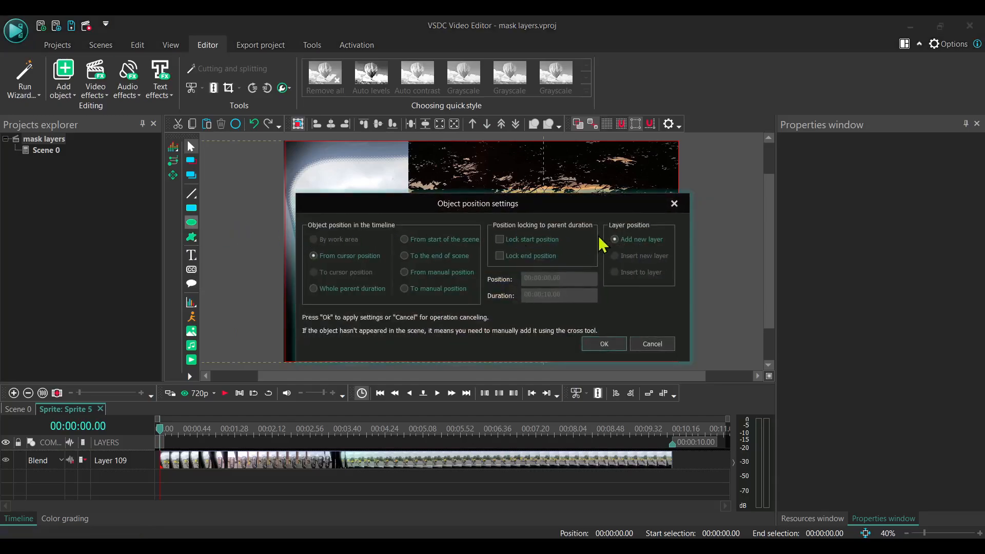
pyautogui.click(605, 344)
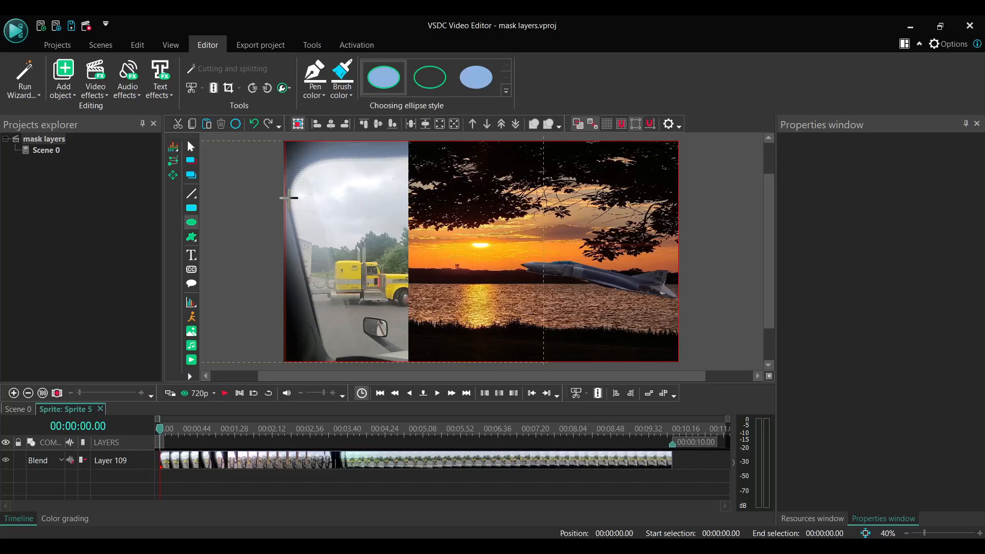
pyautogui.moveTo(296, 196)
pyautogui.mouseDown()
pyautogui.moveTo(317, 343)
pyautogui.moveTo(461, 344)
pyautogui.mouseUp()
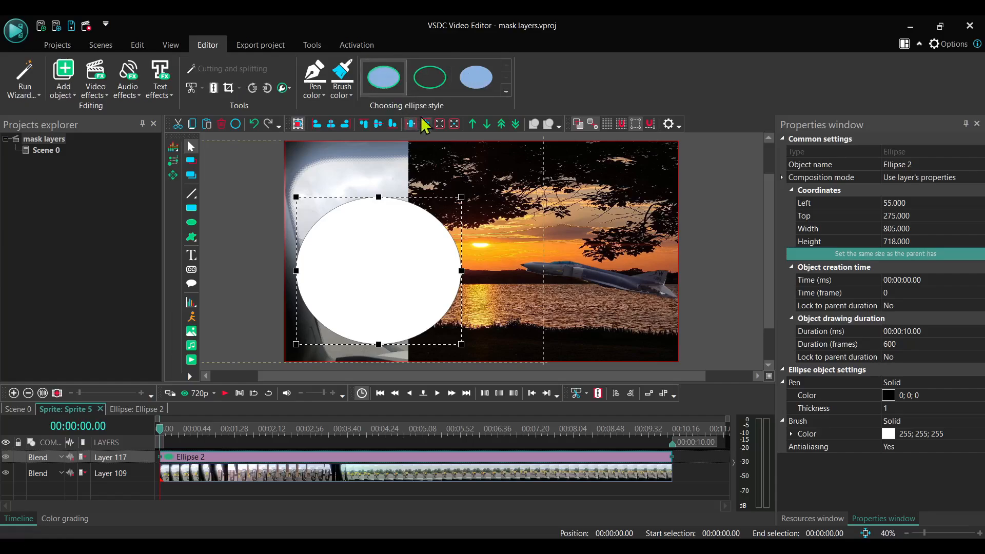
# Step: Give the ellipse the filled style without an outline and set its brush color to black, #000000
pyautogui.click(481, 83)
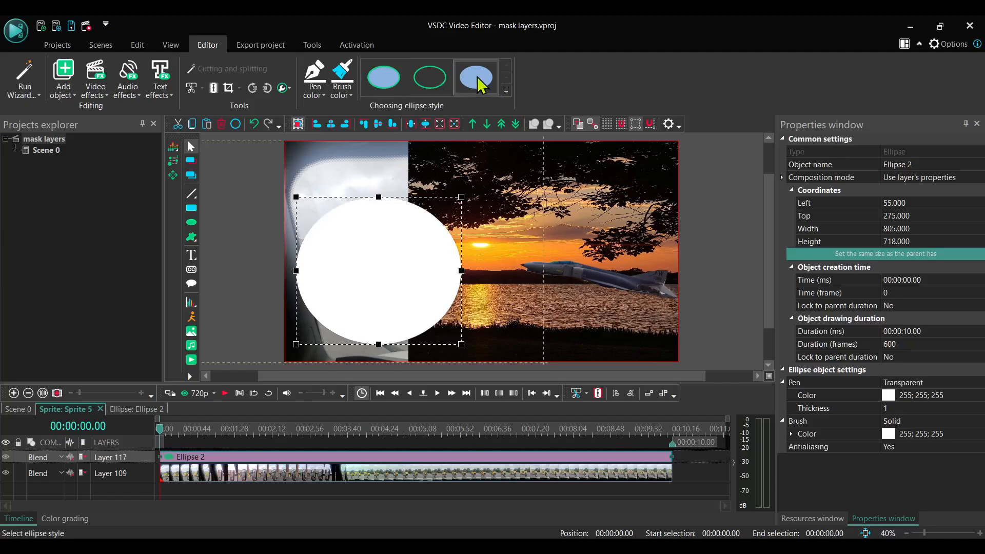
pyautogui.click(887, 435)
pyautogui.click(979, 435)
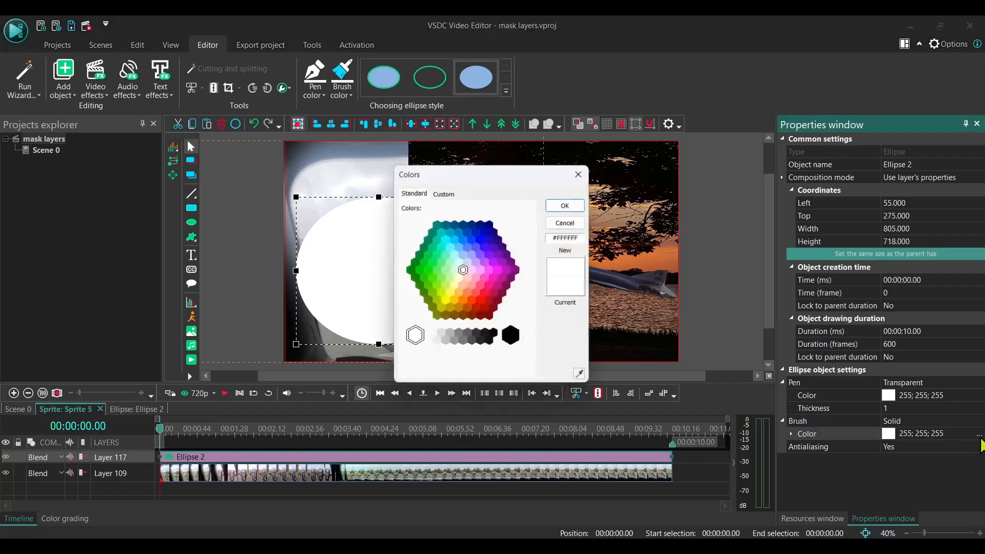
pyautogui.click(513, 338)
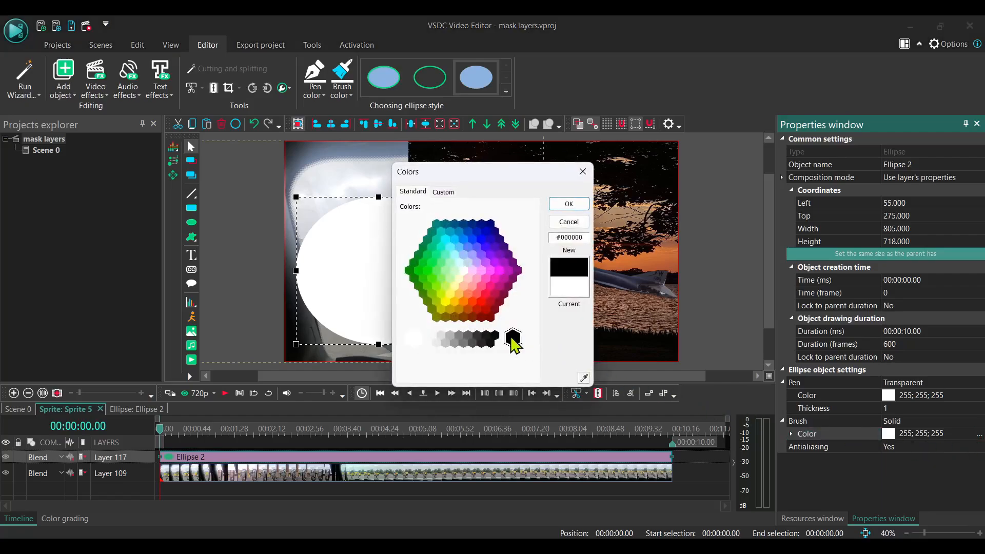
pyautogui.click(567, 205)
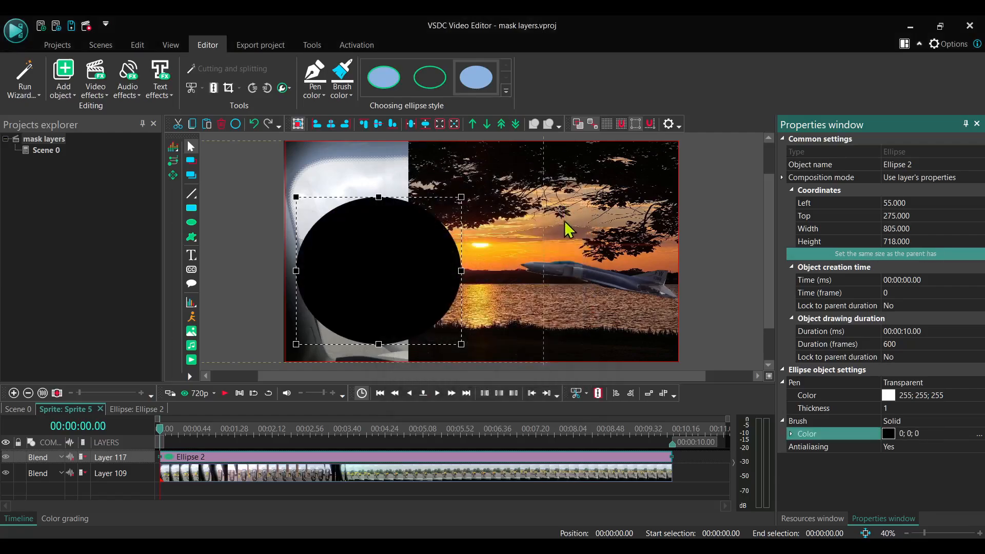
# Step: Set the ellipse layer's composition mode to Inverted mask and return to Scene 0
pyautogui.click(57, 455)
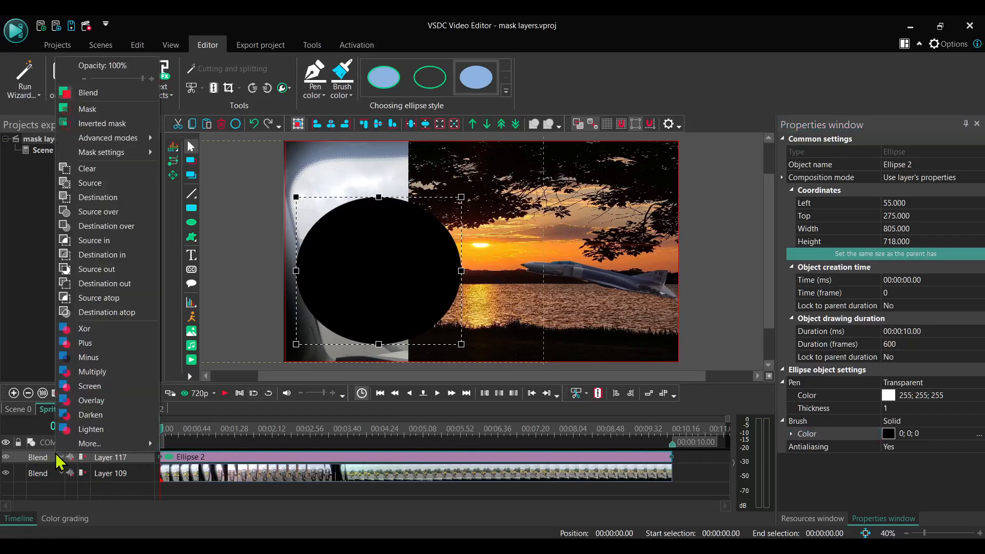
pyautogui.click(106, 124)
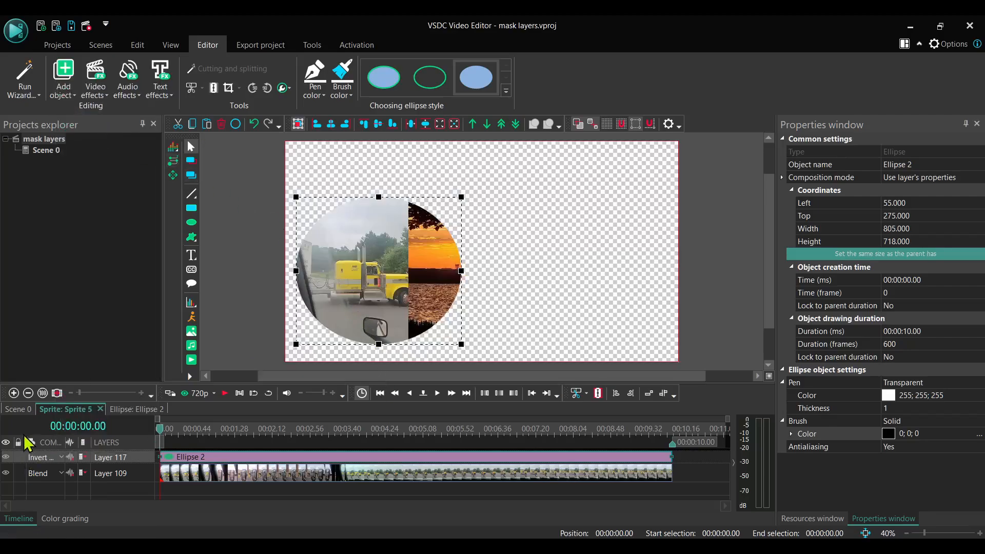
pyautogui.click(20, 409)
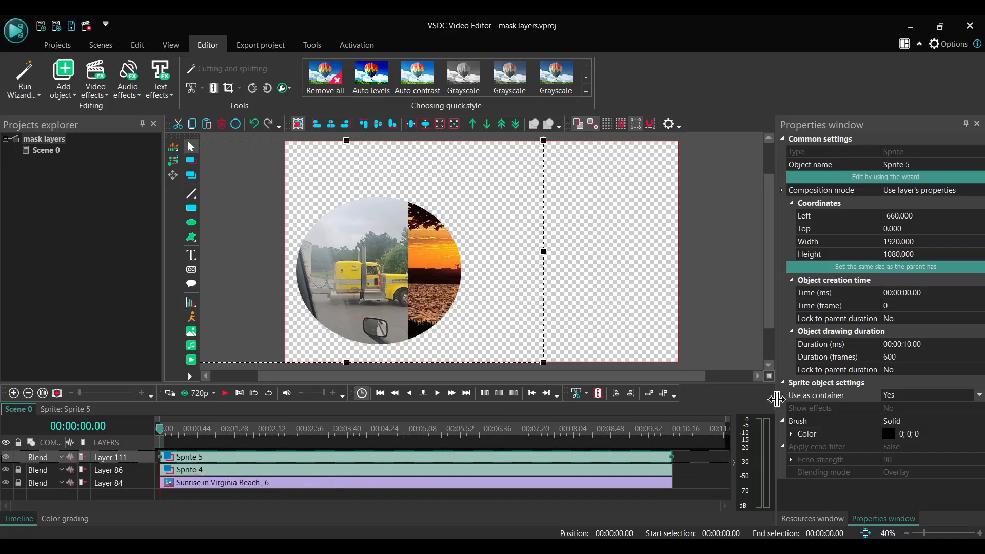
# Step: Set the video sprite's Use as container option to No and shift the sprite slightly left, to about Left -720
pyautogui.click(979, 396)
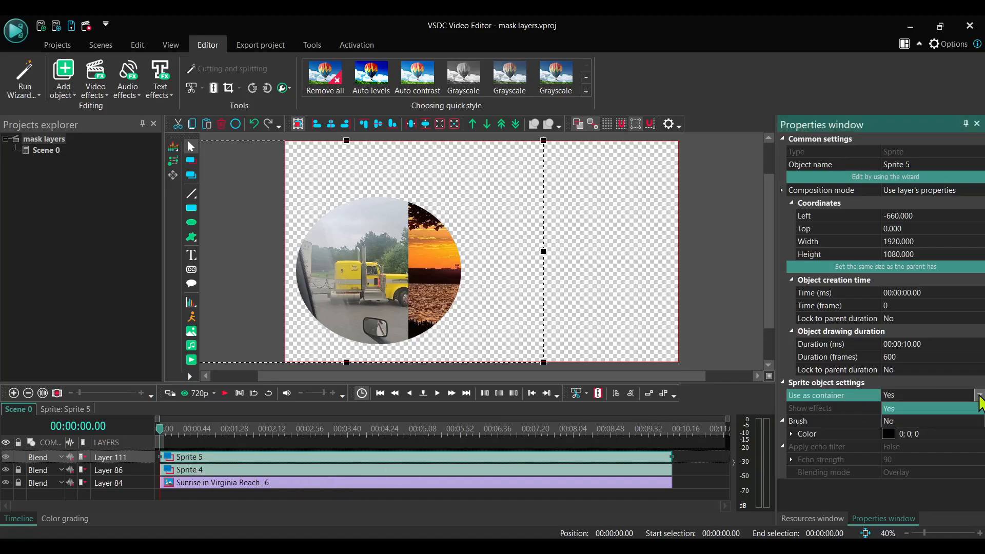
pyautogui.click(954, 422)
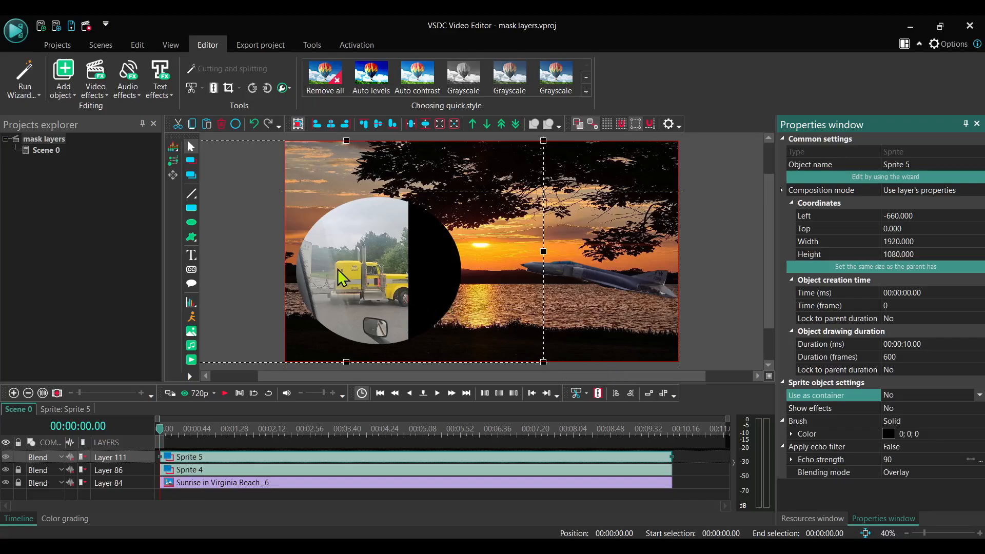
pyautogui.moveTo(337, 268)
pyautogui.mouseDown()
pyautogui.moveTo(315, 268)
pyautogui.moveTo(385, 268)
pyautogui.moveTo(325, 269)
pyautogui.mouseUp()
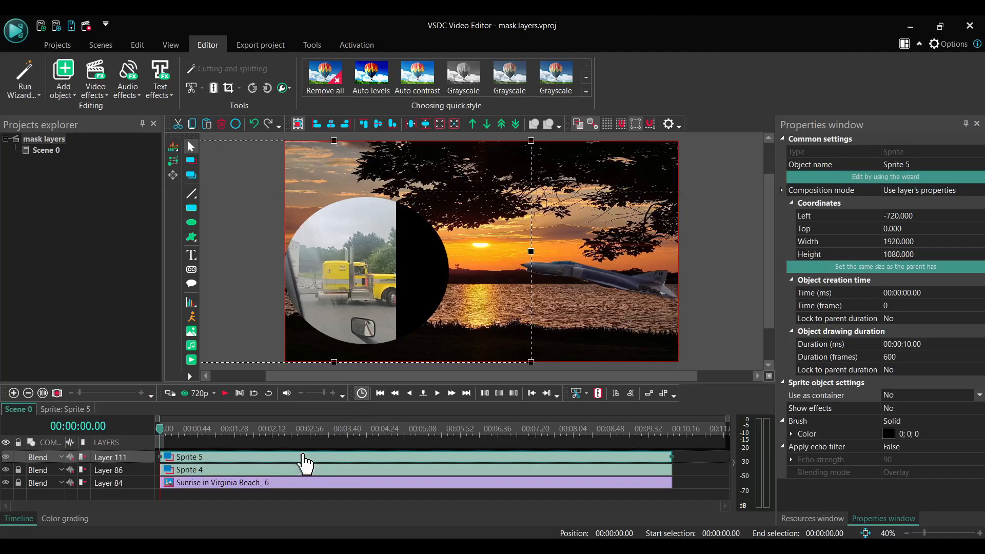
# Step: Inside the video's sprite, shift the video to the right beneath the ellipse mask and return to Scene 0
pyautogui.doubleClick(250, 459)
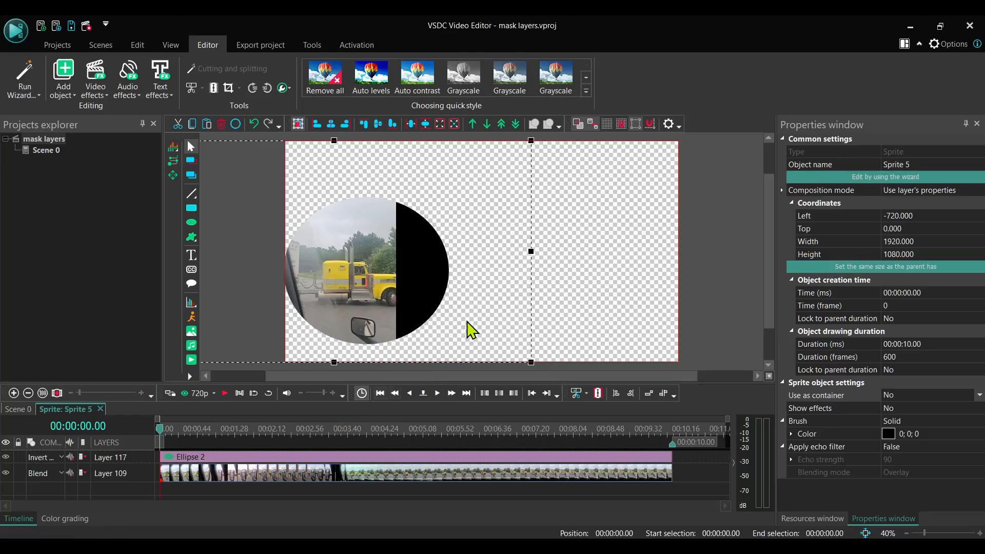
pyautogui.moveTo(468, 324); pyautogui.dragTo(529, 313)
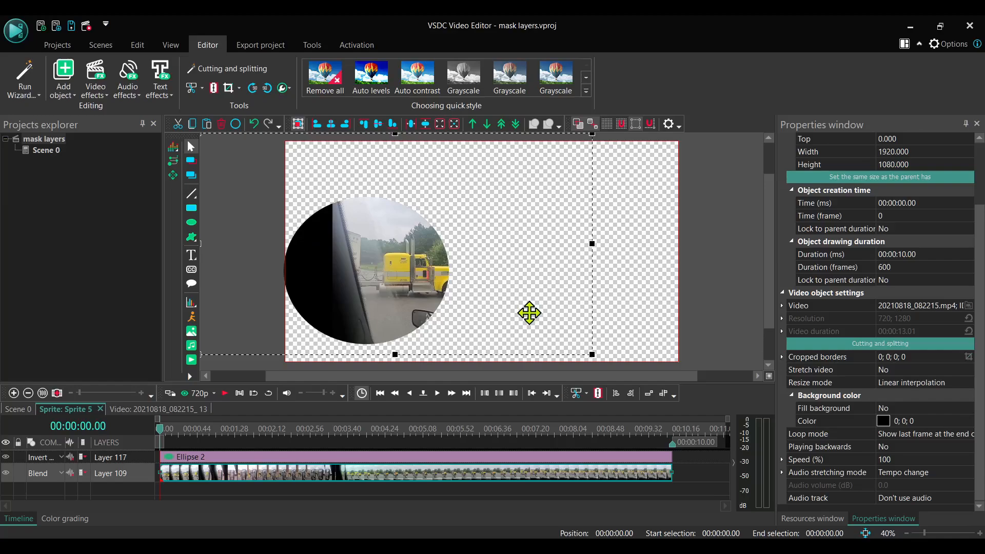
pyautogui.click(11, 409)
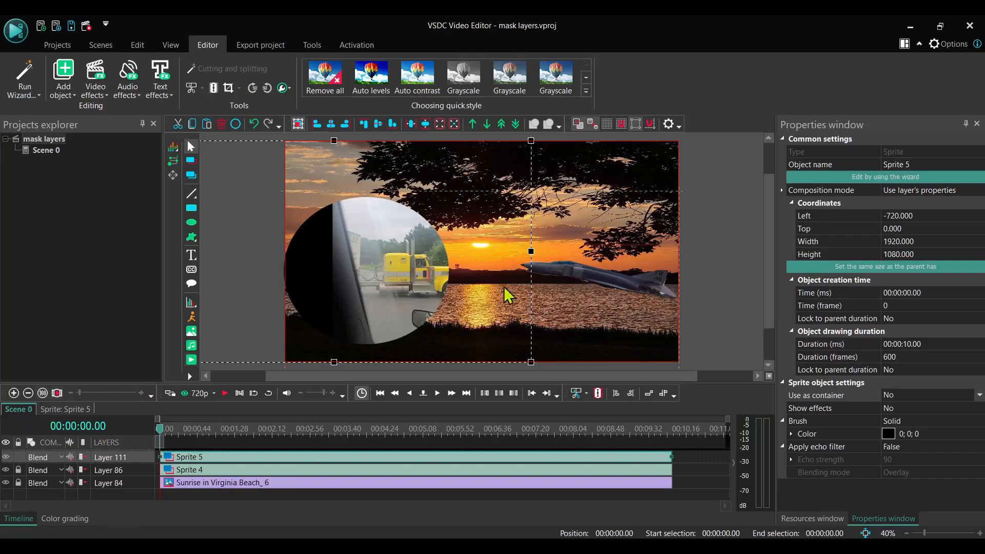
# Step: Move the masked video sprite up in Scene 0 to about Left -692, Top -135, and preview the scene
pyautogui.click(698, 246)
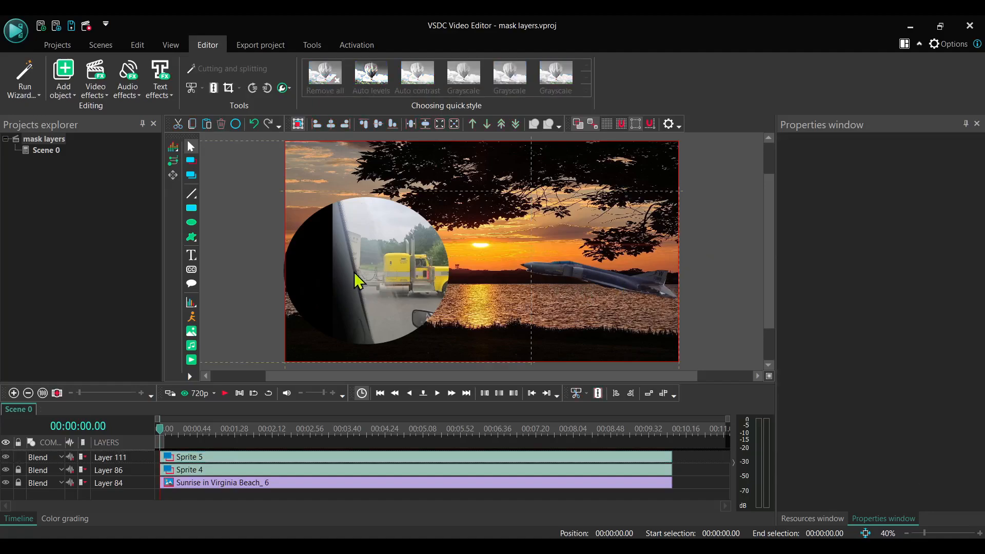
pyautogui.moveTo(353, 272)
pyautogui.mouseDown()
pyautogui.moveTo(363, 238)
pyautogui.moveTo(345, 257)
pyautogui.moveTo(371, 268)
pyautogui.moveTo(359, 266)
pyautogui.mouseUp()
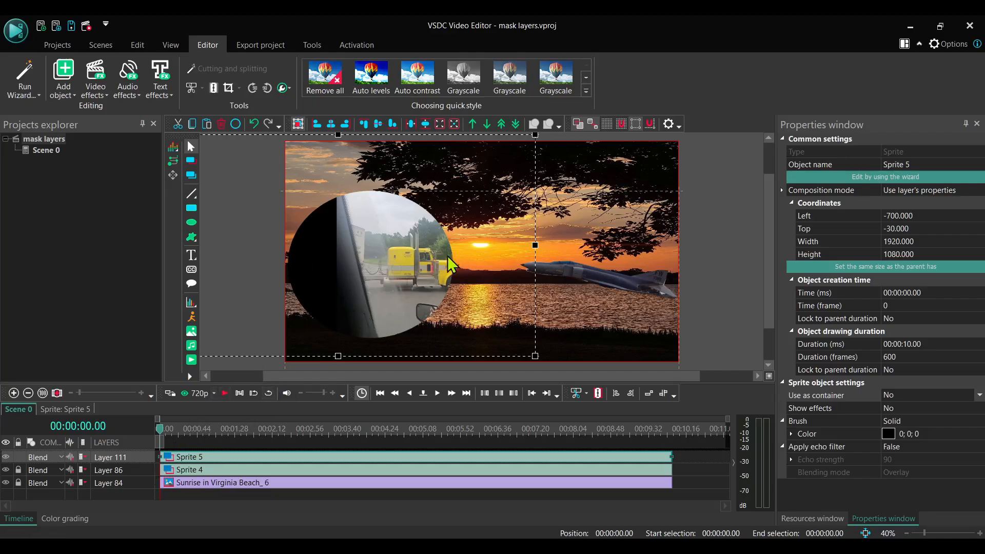
pyautogui.moveTo(389, 273); pyautogui.dragTo(391, 251)
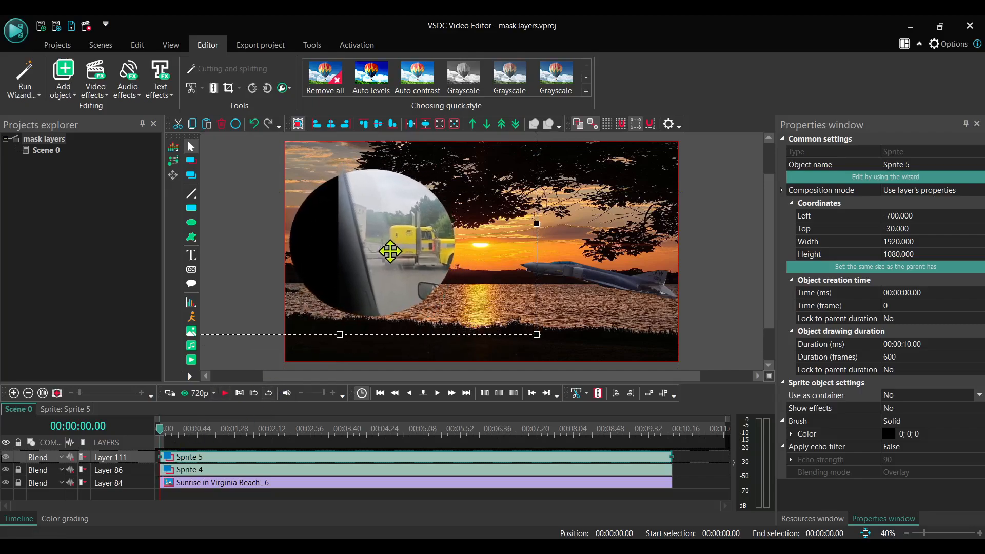
pyautogui.click(225, 393)
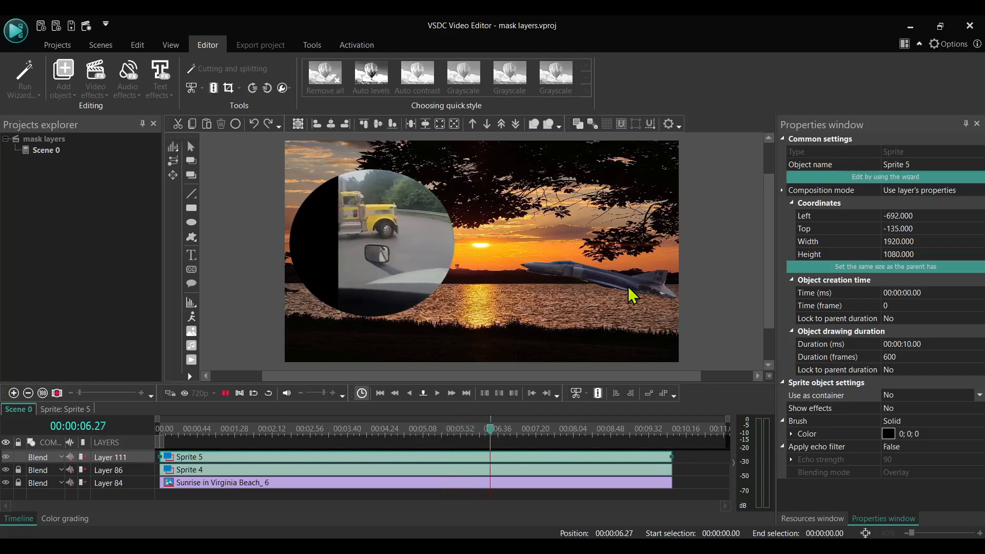
pyautogui.click(225, 393)
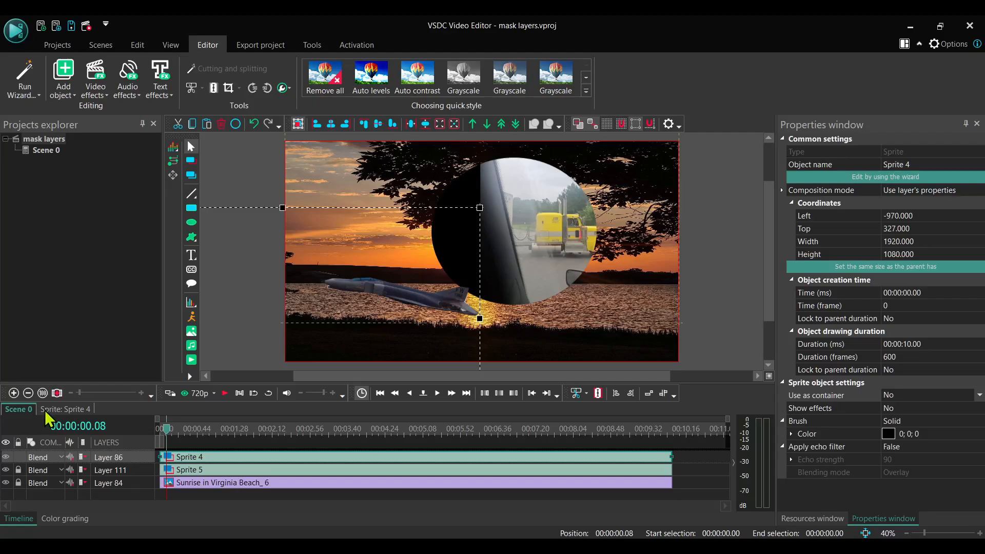
# Step: Examine the free shape mask in the jet's sprite and the ellipse mask in the video's sprite, and stop the scene preview
pyautogui.doubleClick(199, 459)
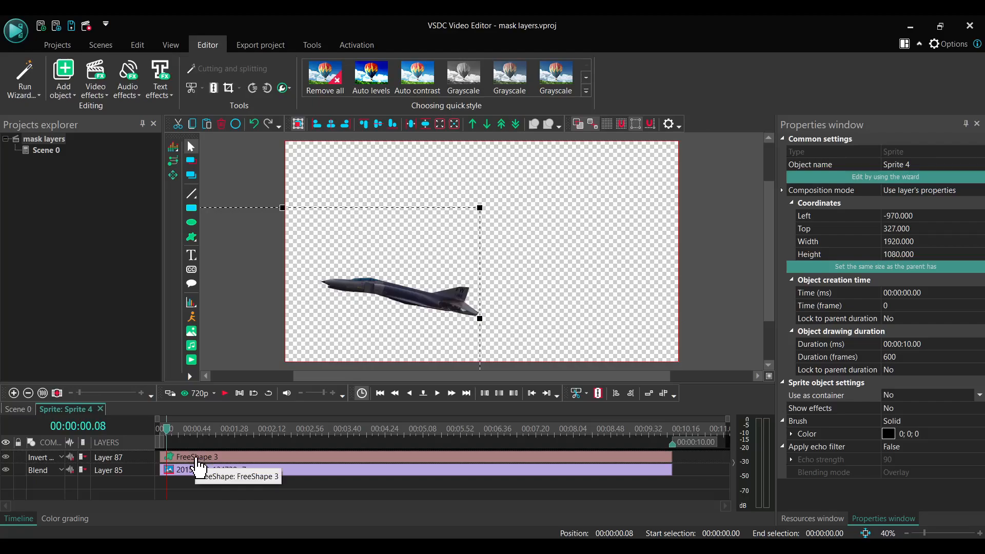
pyautogui.doubleClick(199, 458)
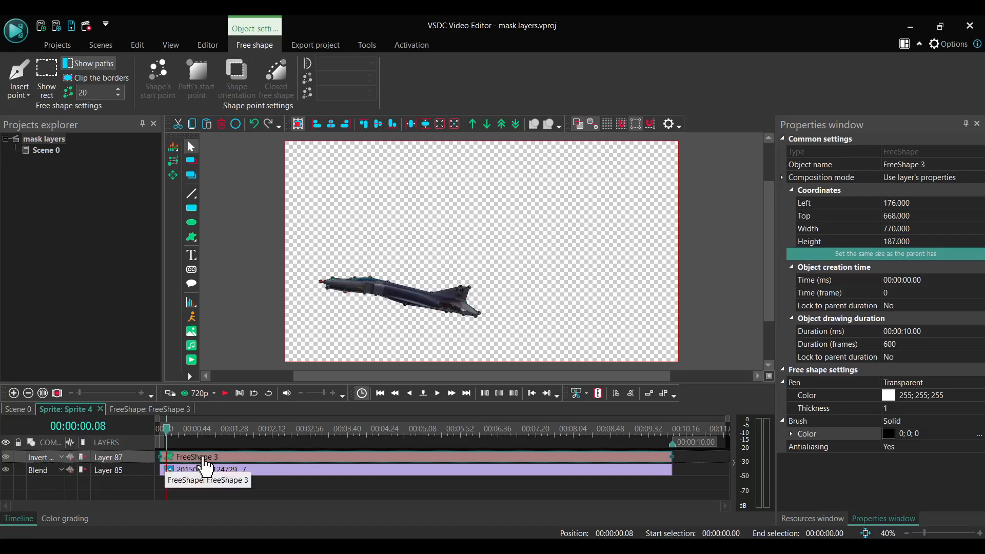
pyautogui.moveTo(205, 480)
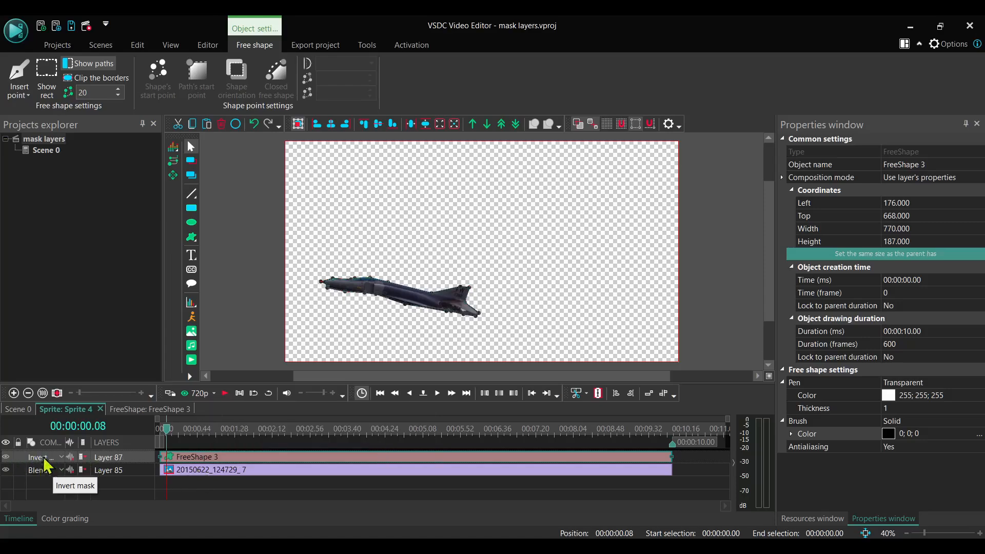
pyautogui.click(19, 409)
pyautogui.doubleClick(182, 481)
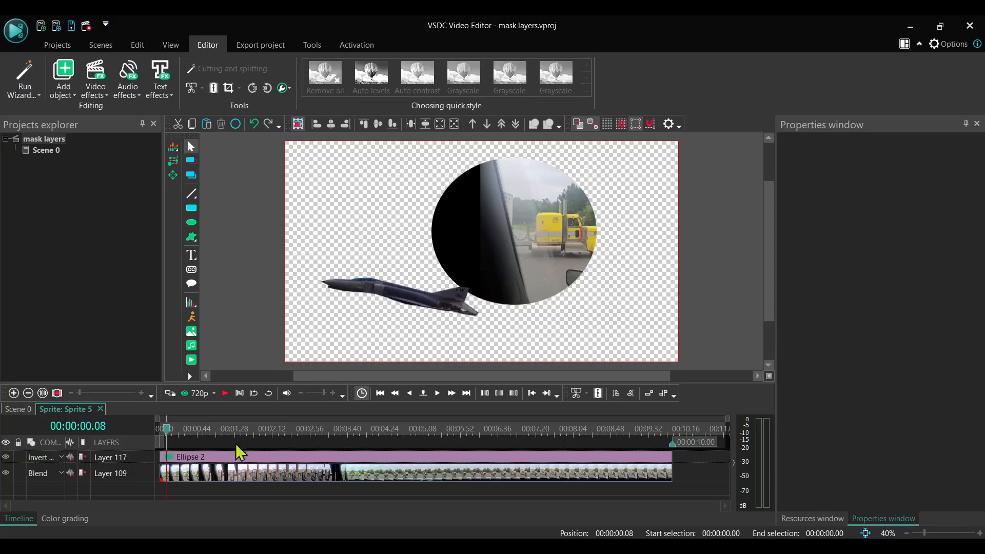
pyautogui.click(266, 456)
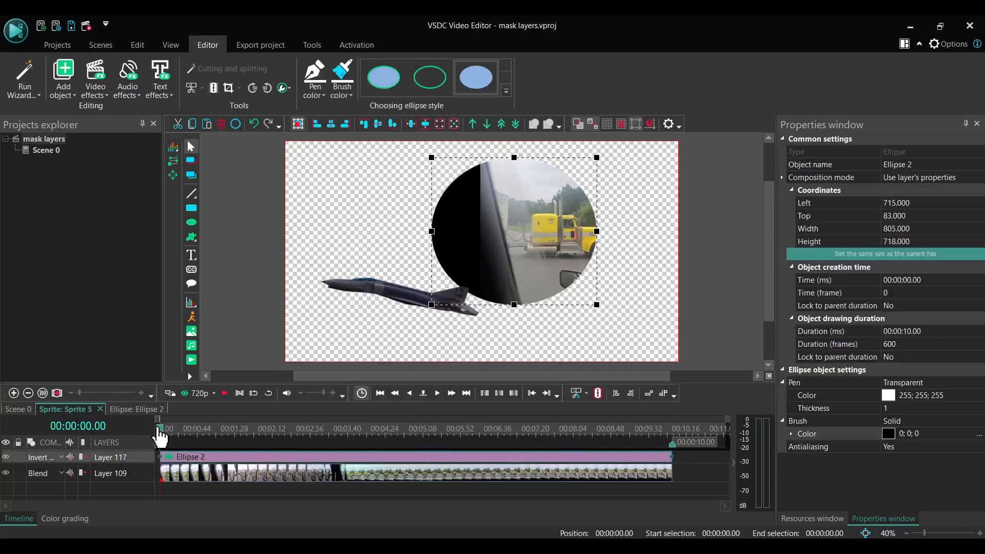
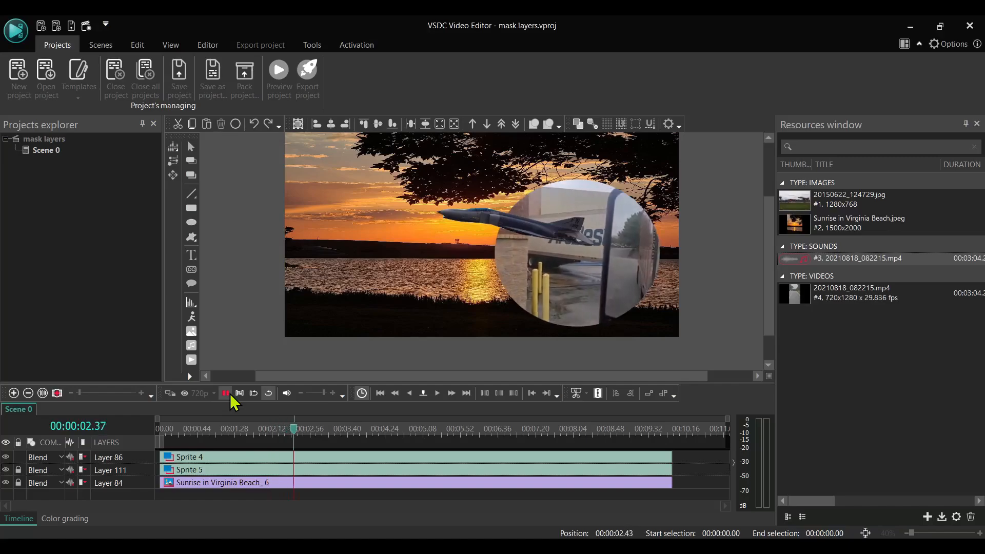
pyautogui.click(226, 394)
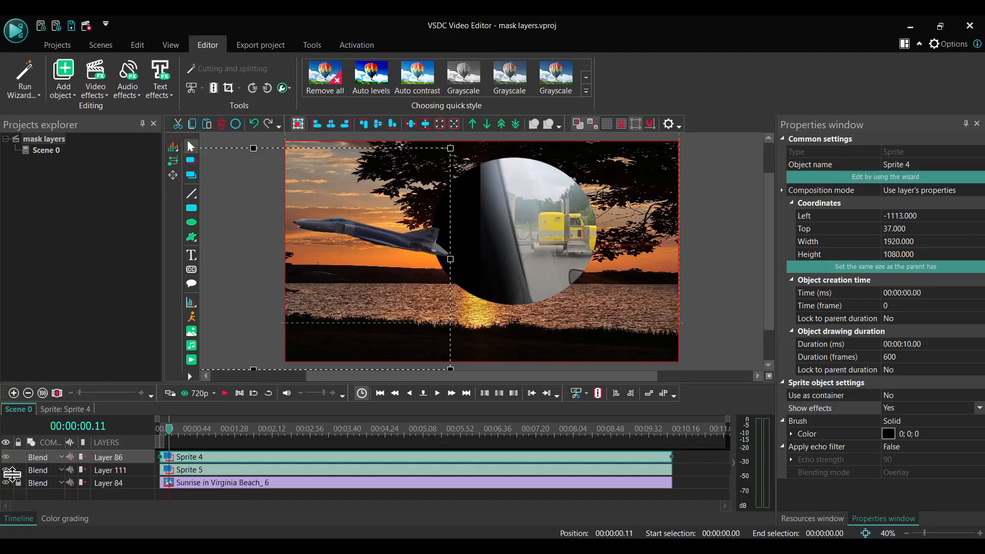
# Step: Lock the jet sprite's layer and move the masked video sprite down and right to about Left 308, Top 37
pyautogui.click(19, 456)
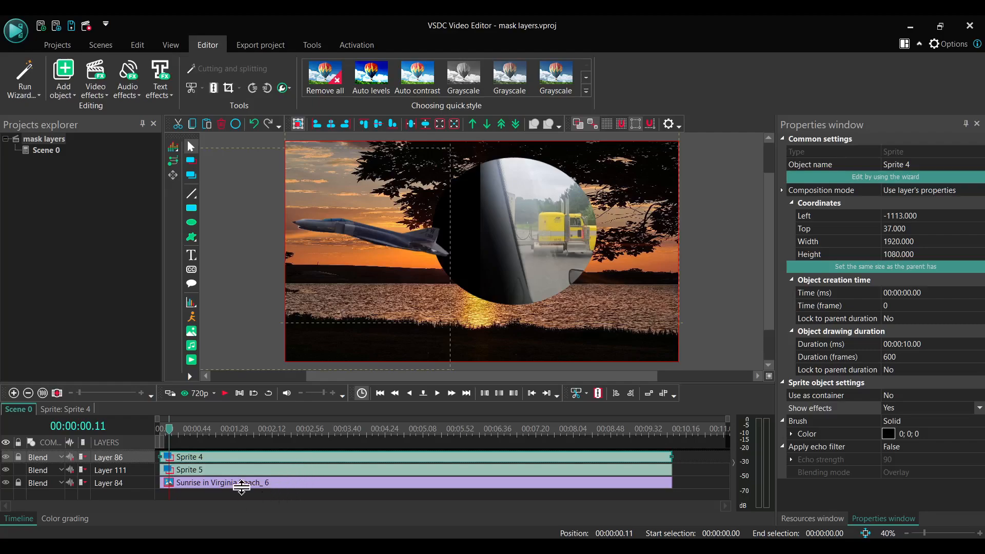
pyautogui.click(542, 254)
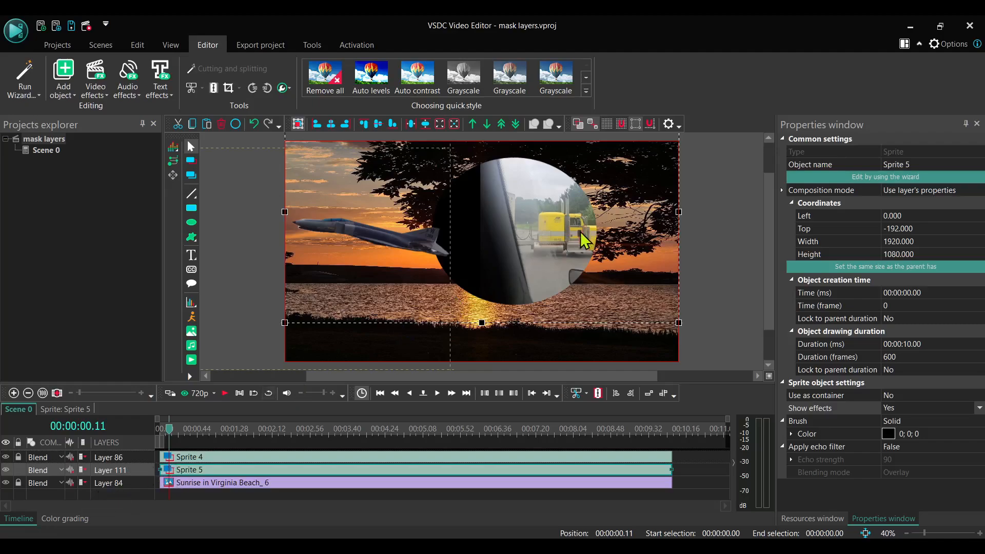
pyautogui.moveTo(549, 246); pyautogui.dragTo(614, 291)
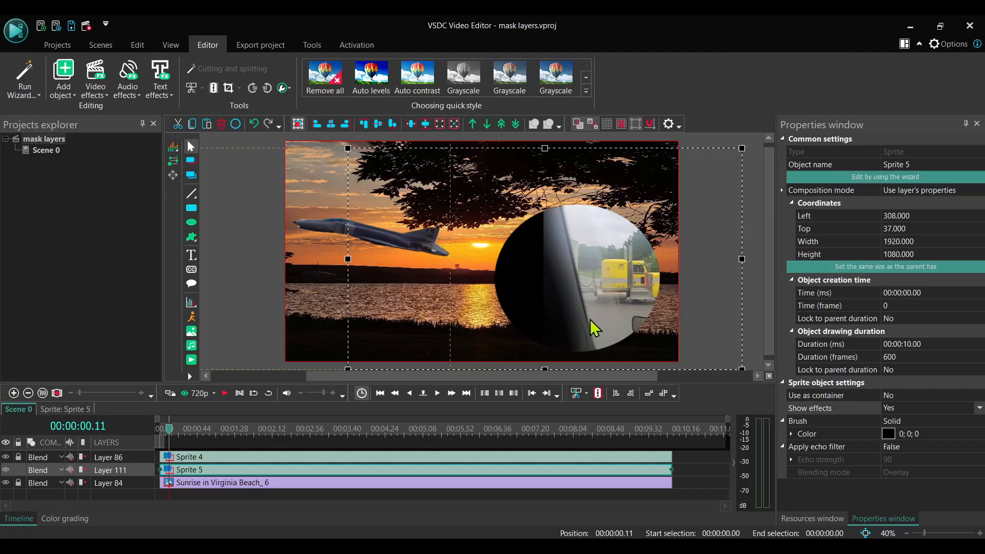
# Step: Preview Scene 0 with the repositioned video circle and reopen the jet's sprite
pyautogui.click(226, 394)
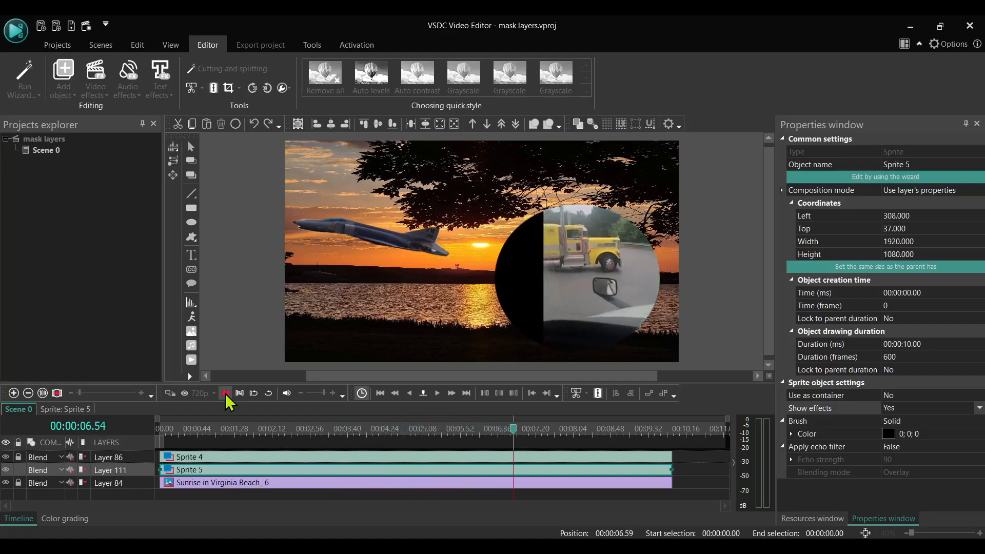
pyautogui.click(225, 393)
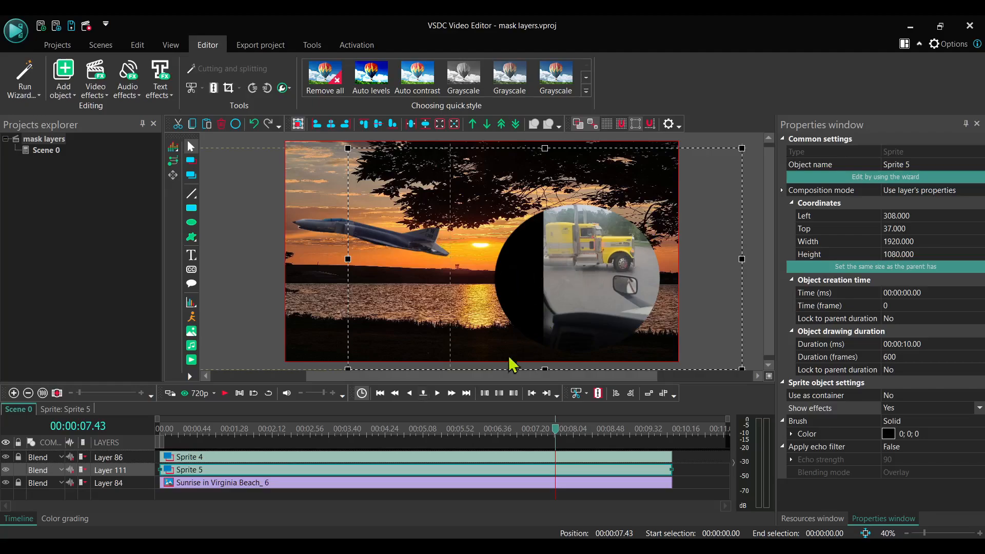
pyautogui.doubleClick(368, 462)
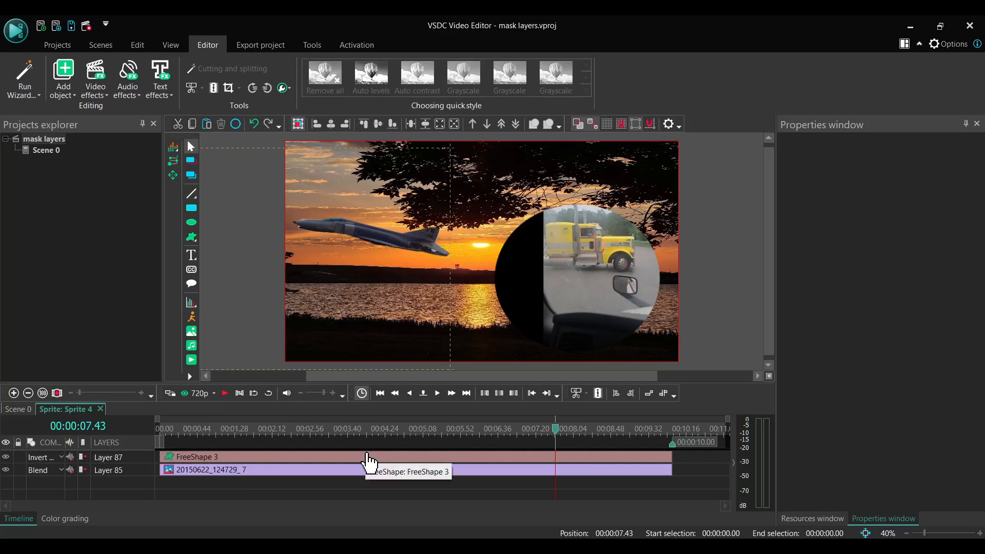
# Step: Open the masked video's sprite from Scene 0, select the truck video, and lock the ellipse mask's layer
pyautogui.click(356, 470)
pyautogui.click(23, 410)
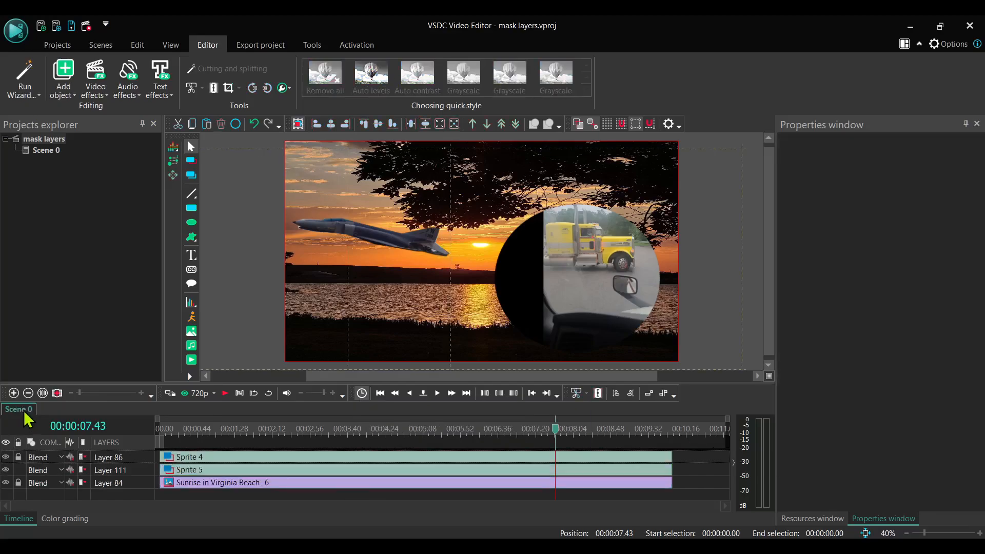
pyautogui.doubleClick(261, 470)
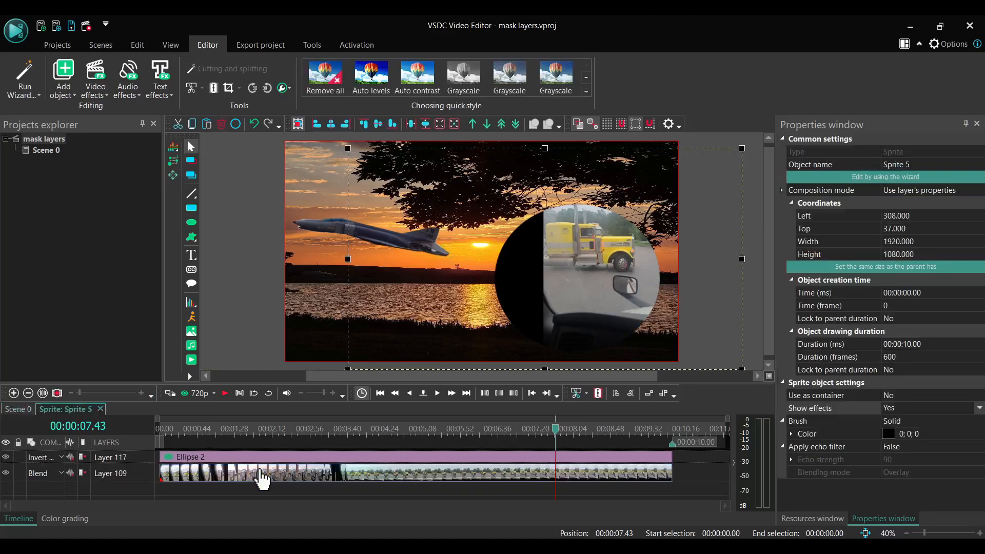
pyautogui.click(257, 481)
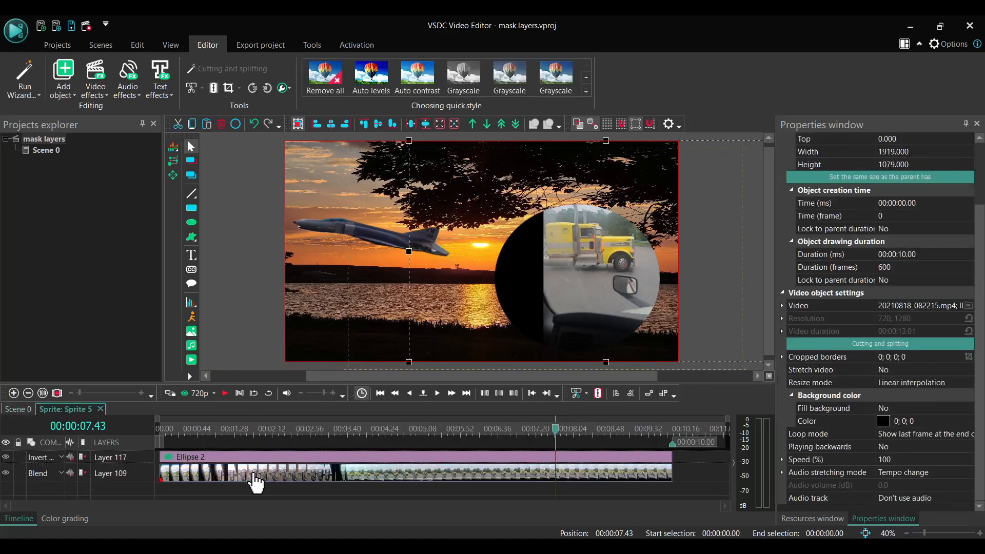
pyautogui.click(578, 250)
pyautogui.click(285, 474)
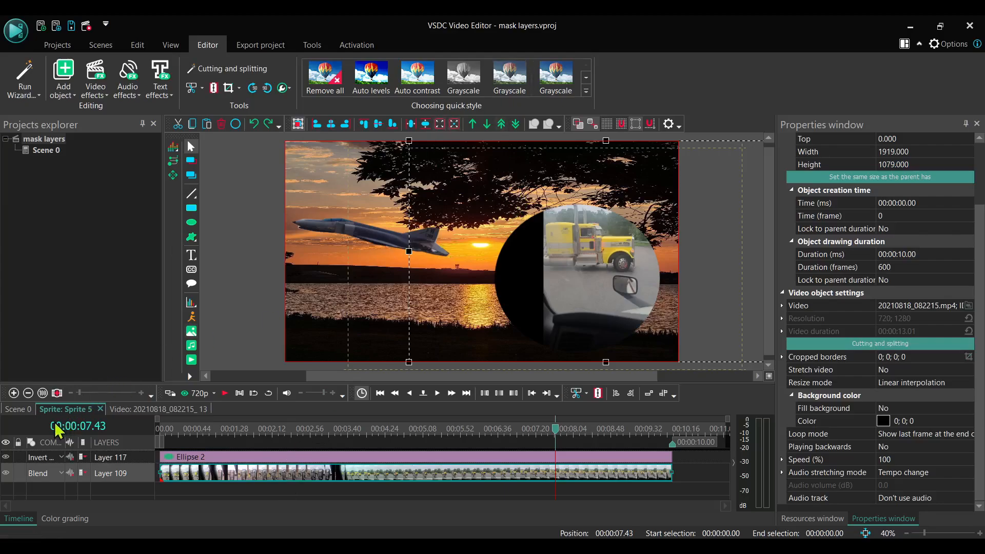
pyautogui.click(19, 457)
# Step: Move the truck video down and left, enlarge it from two opposite corners, and shift it to fill the whole ellipse mask
pyautogui.moveTo(601, 246); pyautogui.dragTo(583, 284)
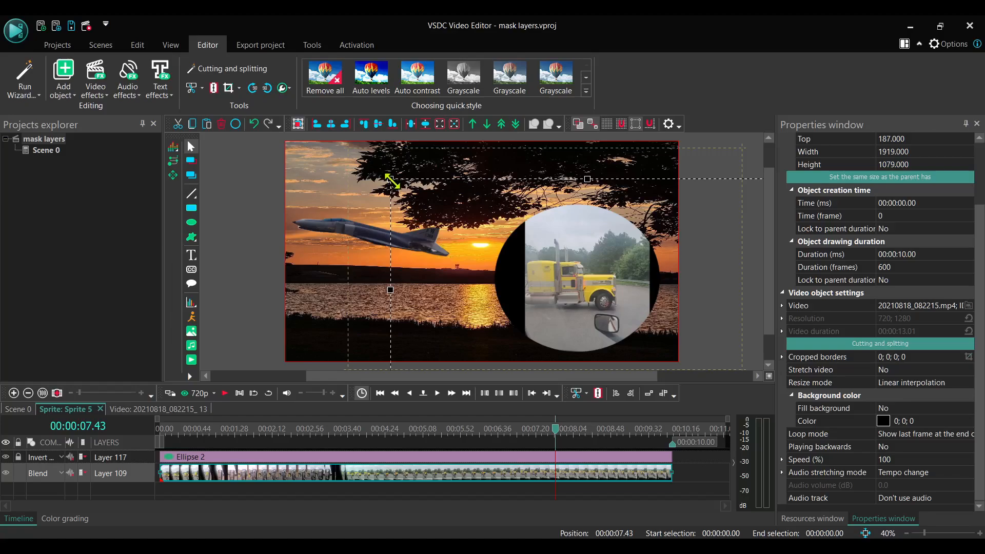
pyautogui.moveTo(392, 181)
pyautogui.mouseDown()
pyautogui.moveTo(378, 171)
pyautogui.moveTo(410, 180)
pyautogui.moveTo(382, 167)
pyautogui.mouseUp()
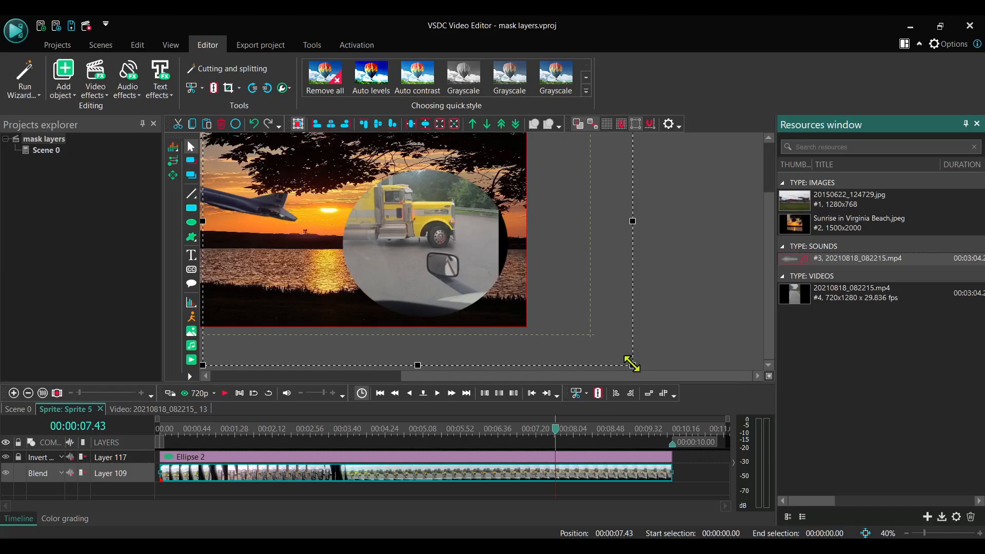
pyautogui.moveTo(633, 366); pyautogui.dragTo(673, 394)
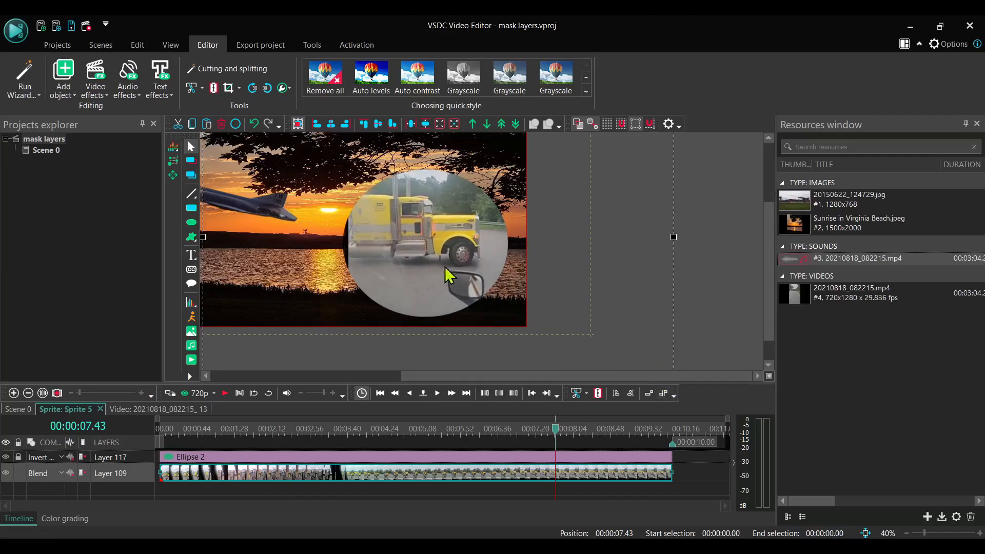
pyautogui.moveTo(639, 285); pyautogui.dragTo(625, 285)
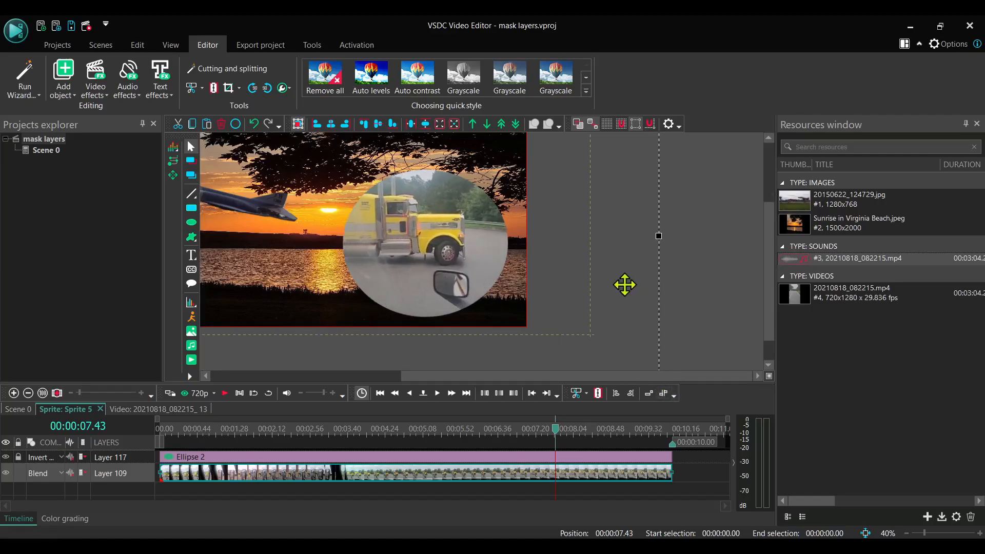
# Step: Preview the composition from the start with the enlarged truck video, stop playback, and return to Scene 0
pyautogui.click(226, 395)
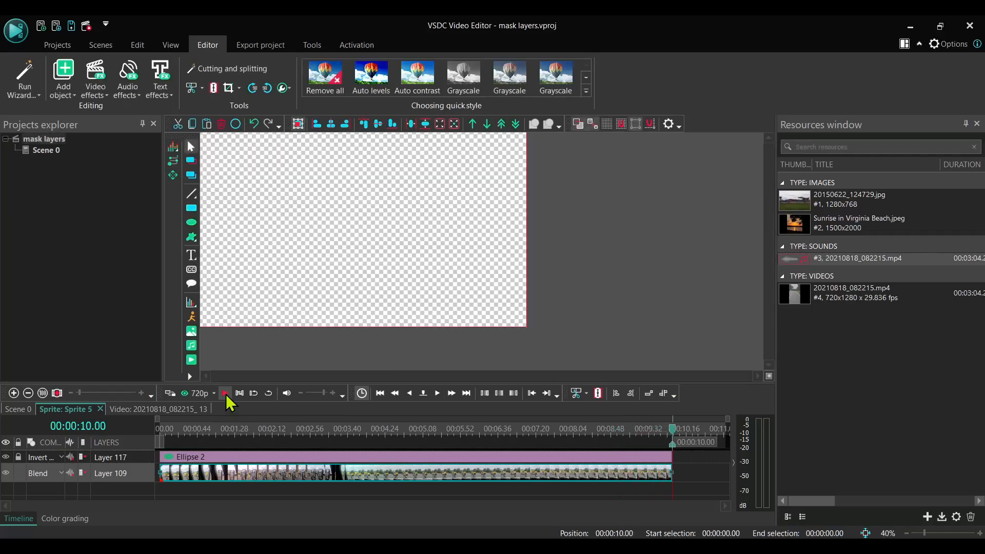
pyautogui.click(164, 435)
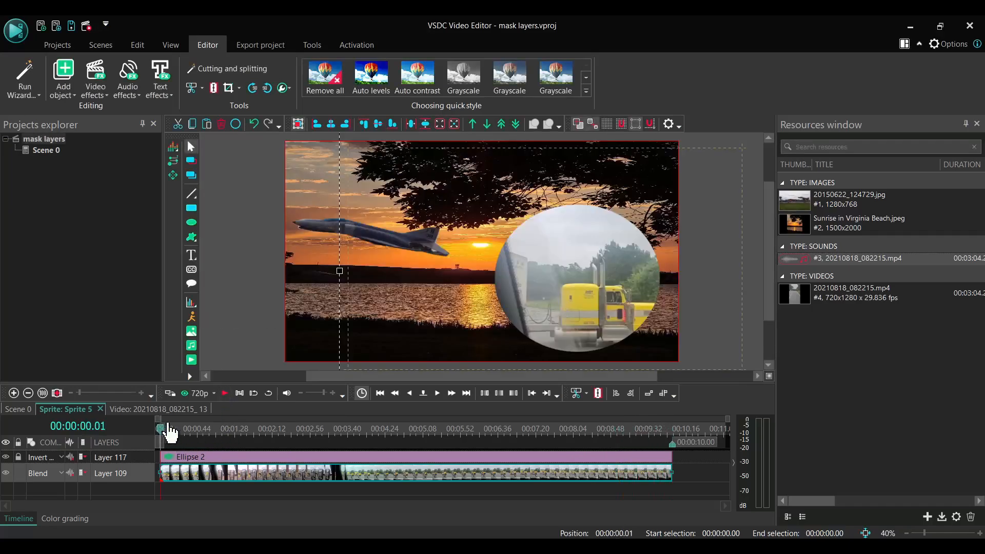
pyautogui.click(225, 394)
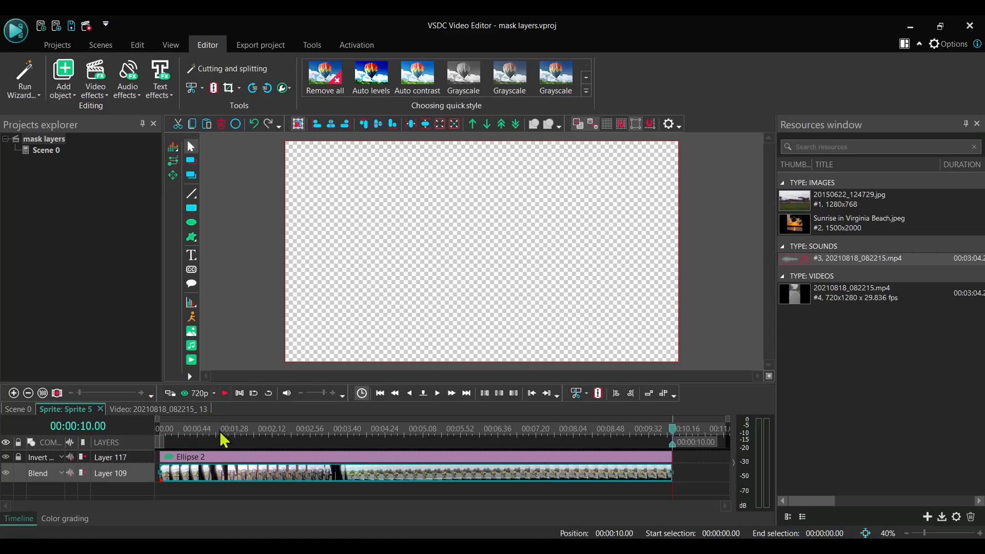
pyautogui.click(172, 432)
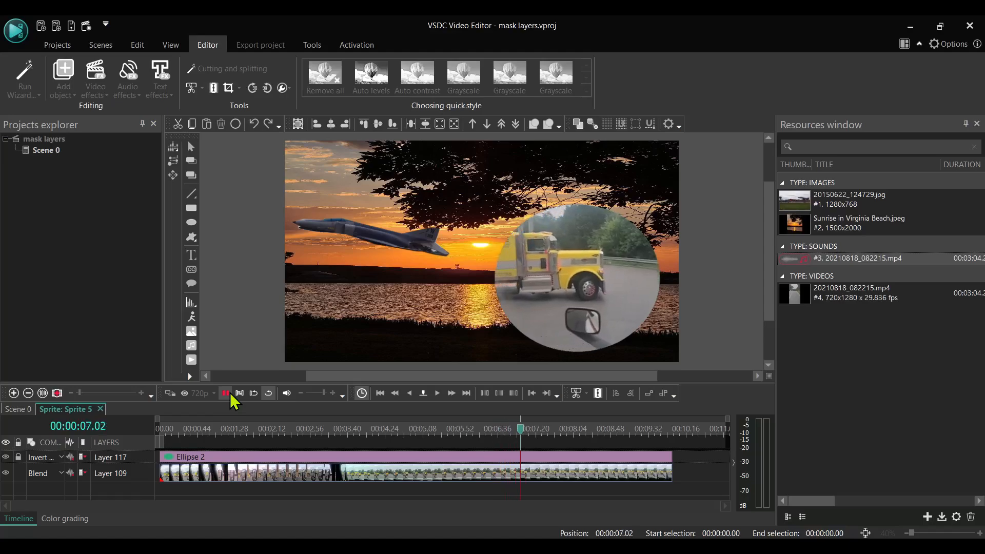
pyautogui.click(228, 393)
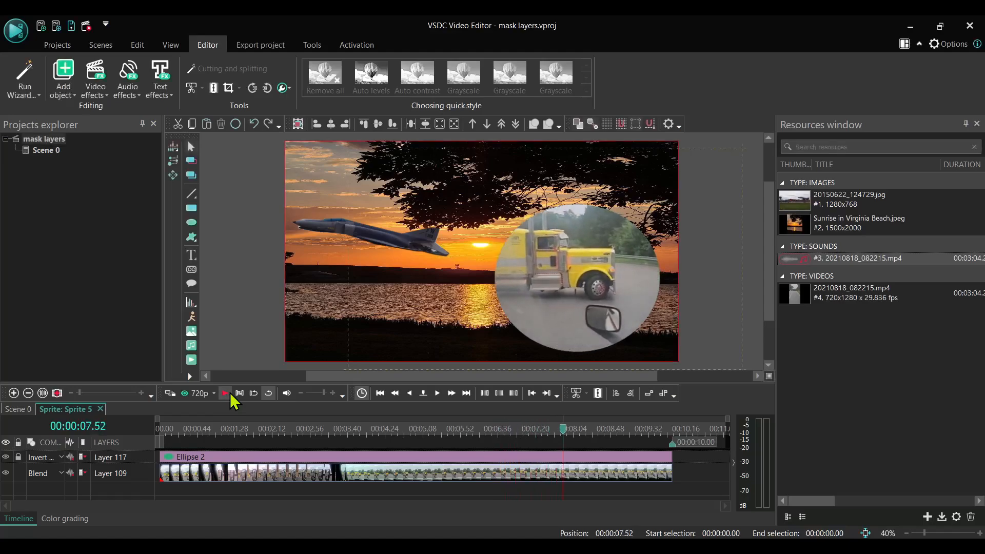
pyautogui.click(19, 411)
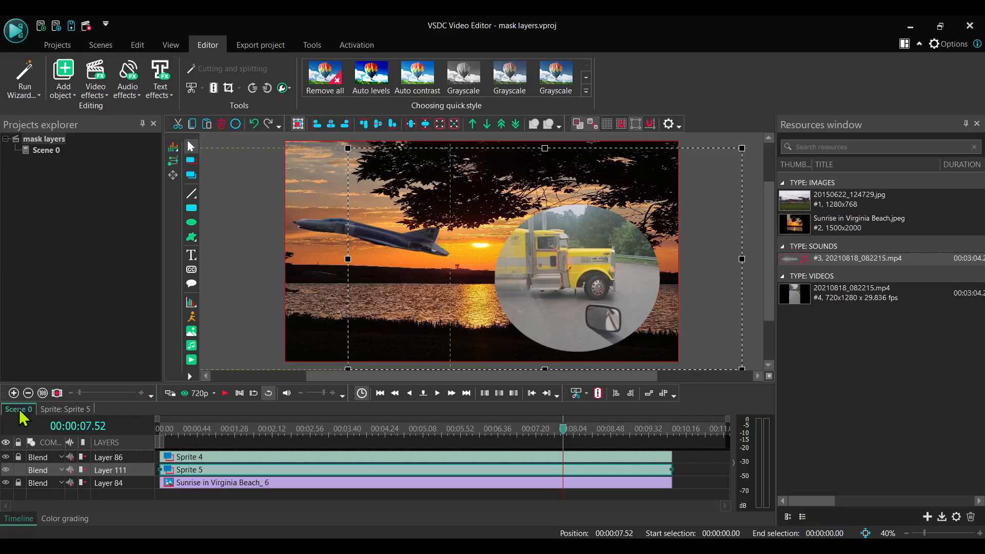